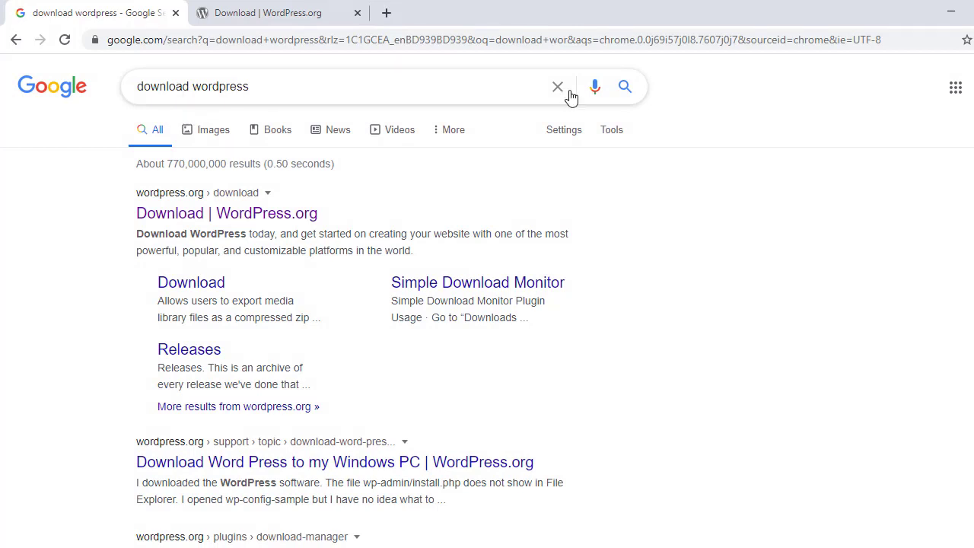
Return to the WordPress.org download page and scroll down to the download button
left_click(274, 12)
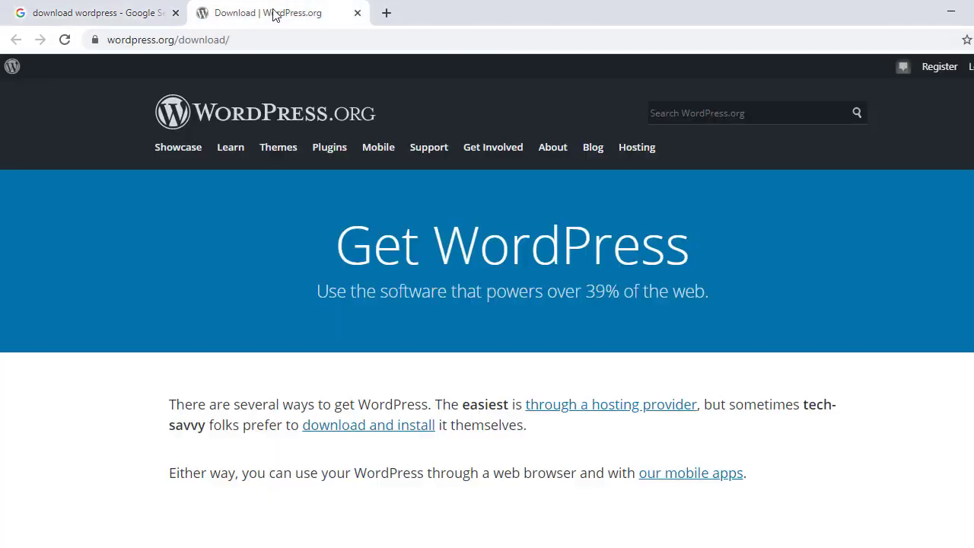
scroll(434, 268, "down", 1)
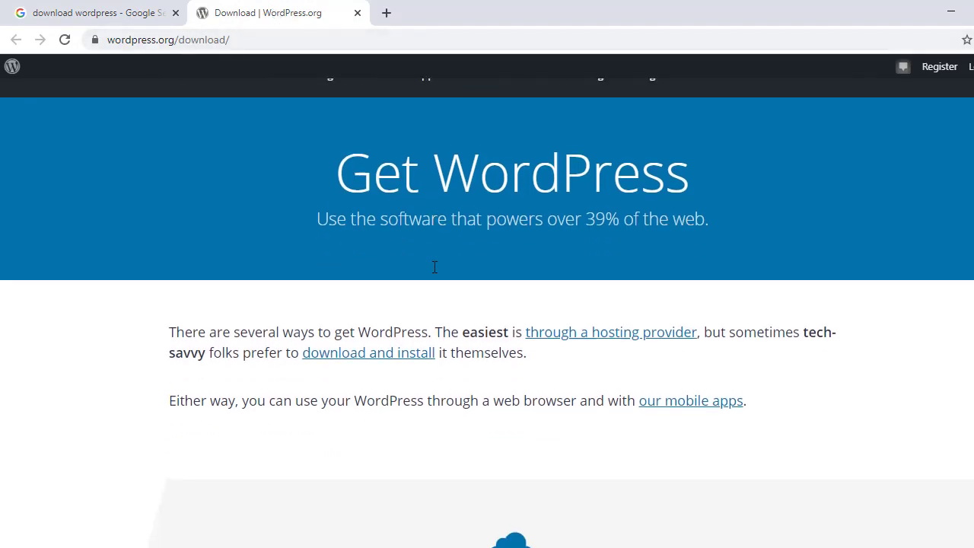
scroll(402, 242, "up", 1)
left_click(126, 9)
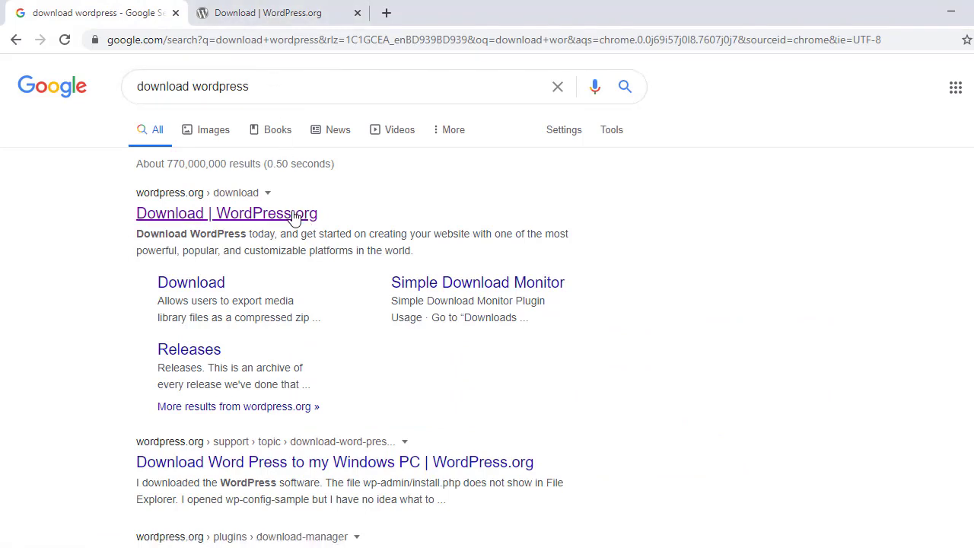
left_click(278, 22)
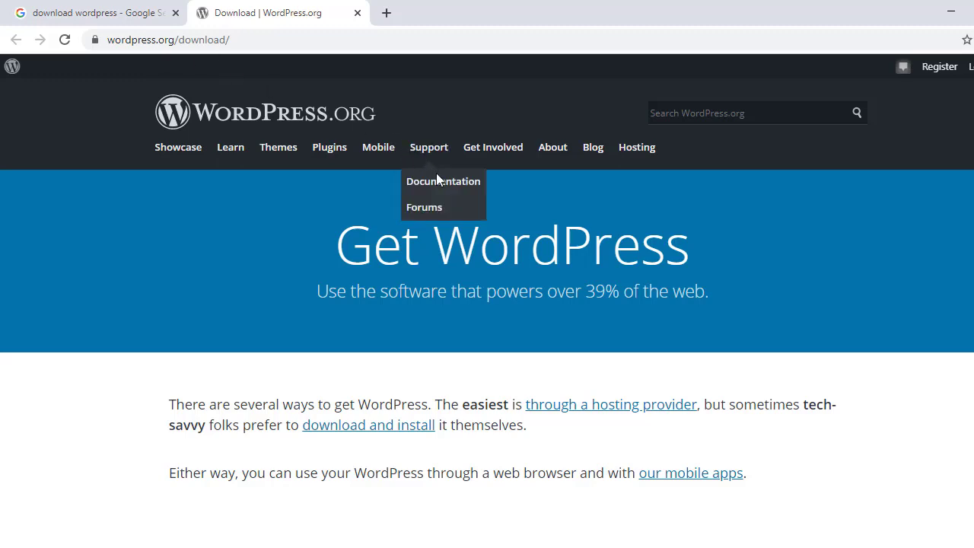
scroll(445, 205, "down", 1)
scroll(455, 236, "up", 1)
scroll(652, 348, "down", 4)
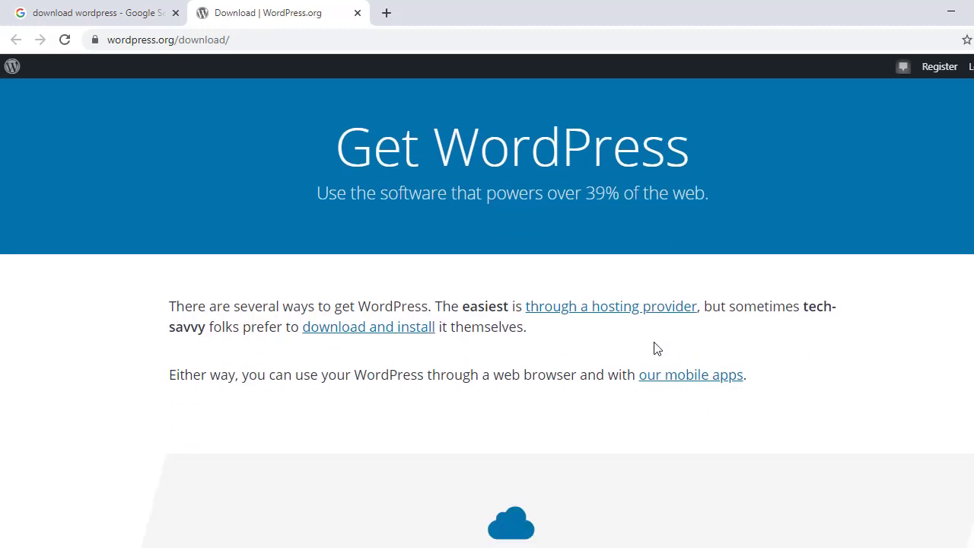
scroll(482, 286, "down", 8)
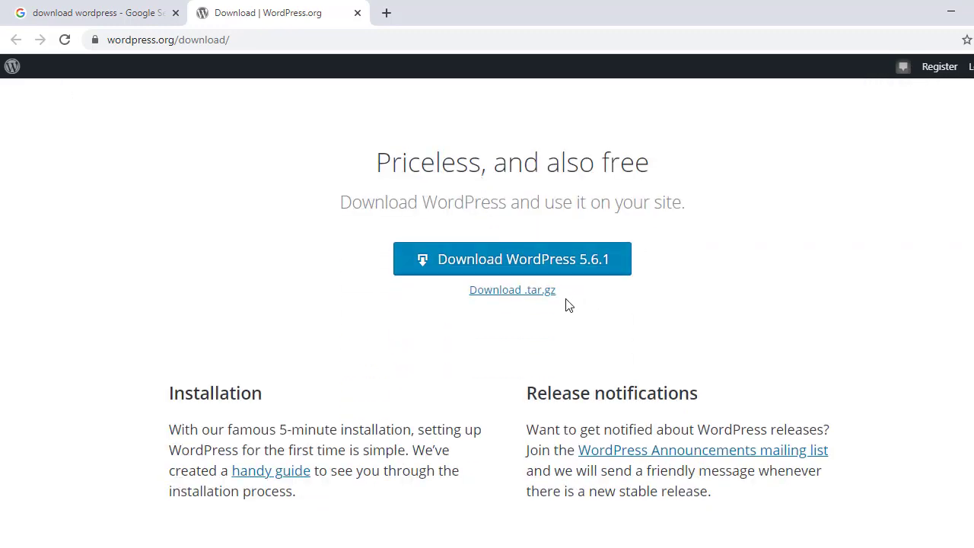
Download wordpress-5.6.1.zip, dismiss the thank-you popup, and switch to the Downloads folder
left_click(561, 267)
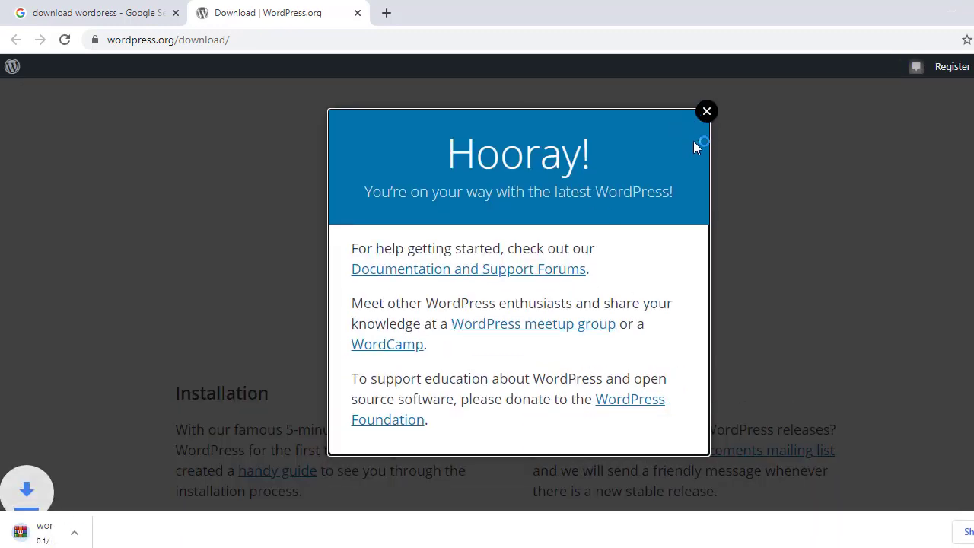
left_click(705, 112)
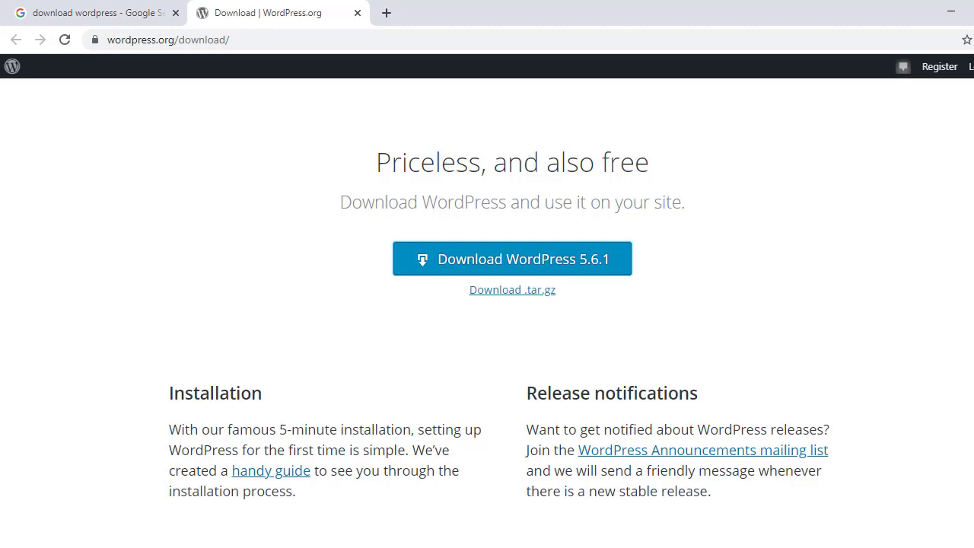
key("alt+Tab")
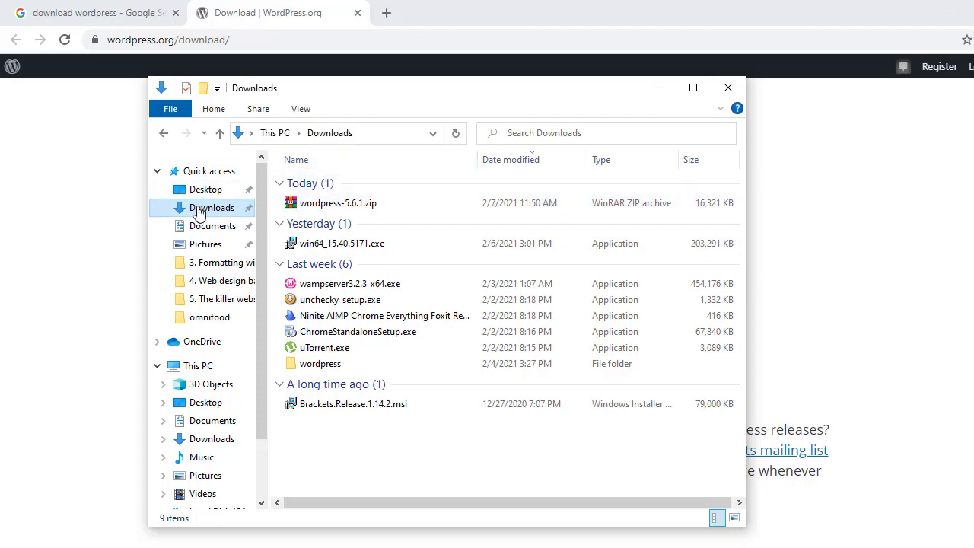
Cut wordpress-5.6.1.zip in Downloads so it can be moved
left_click(330, 214)
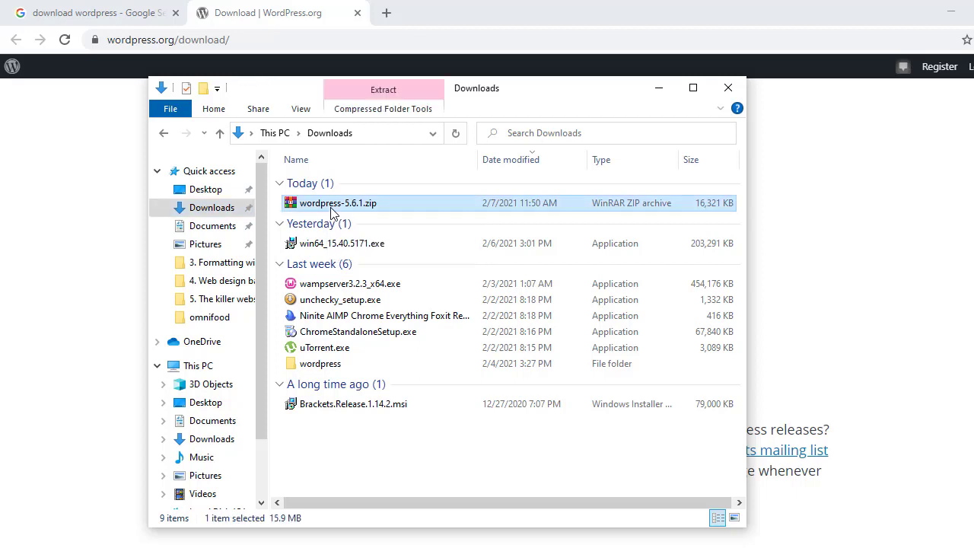
right_click(331, 213)
left_click(363, 449)
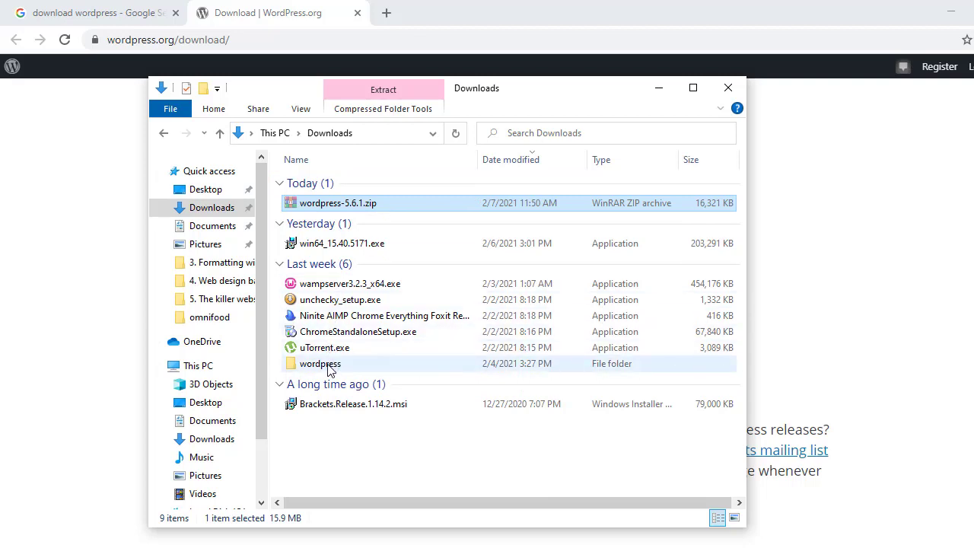
left_click(350, 485)
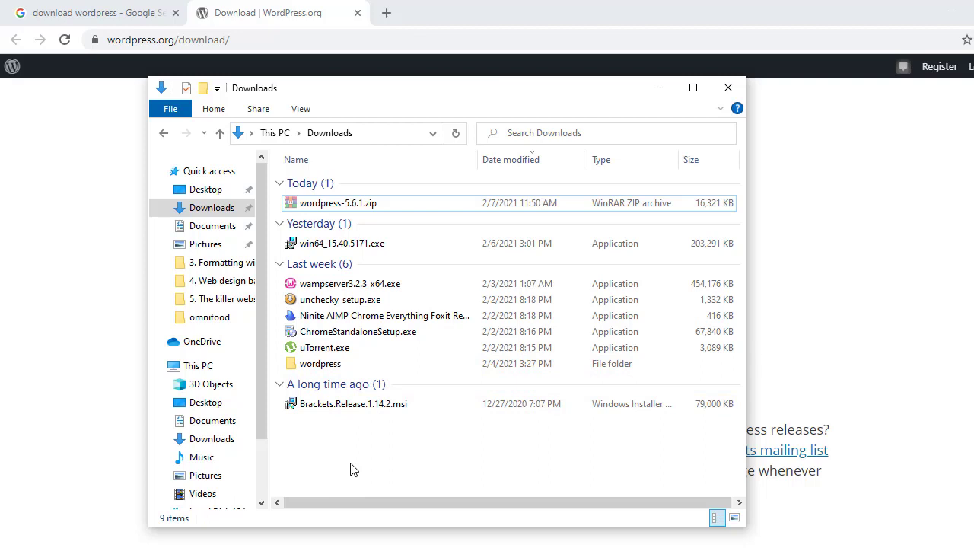
Create a new folder named Wp beside the zip and open it
key("ctrl+shift+n")
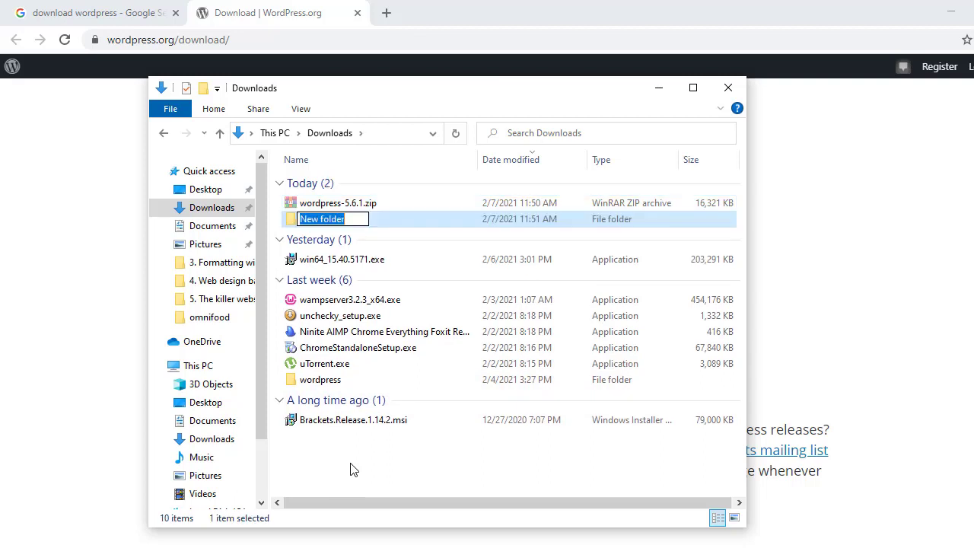
type("Wp")
key("Return")
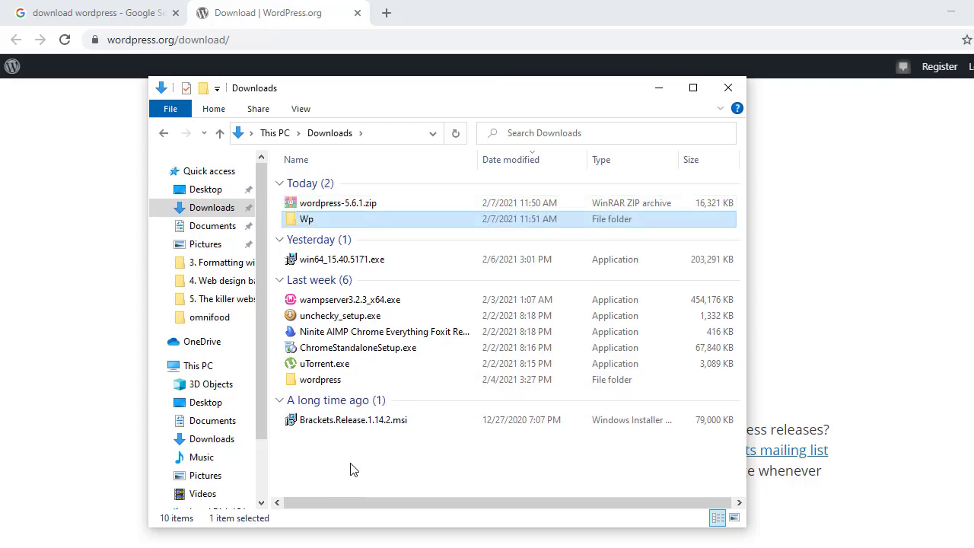
left_click_drag(380, 206, 331, 226)
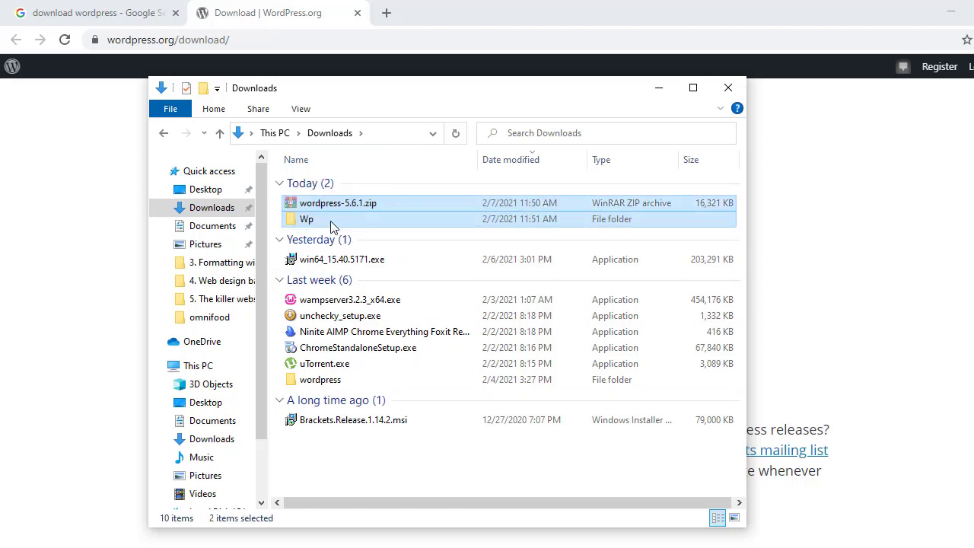
left_click(381, 207)
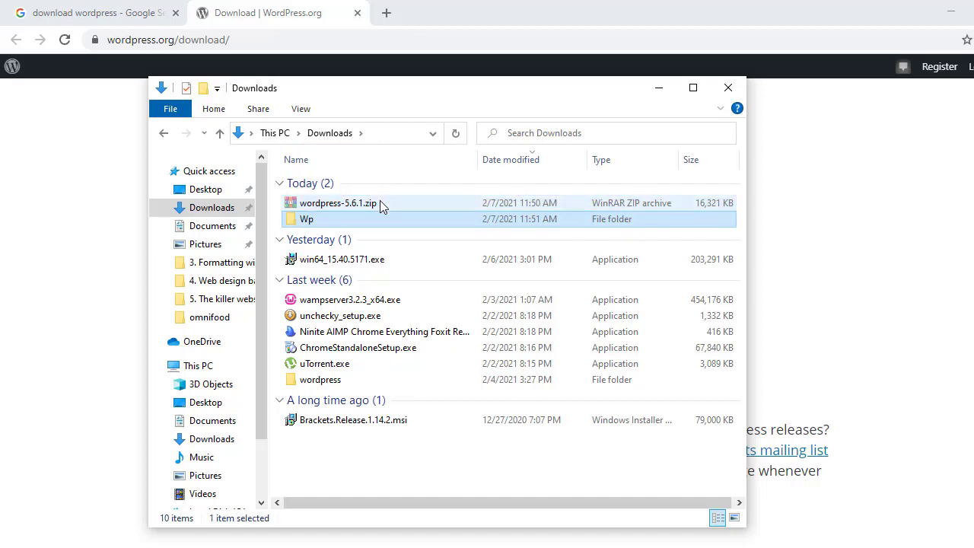
left_click_drag(424, 203, 446, 217)
left_click(393, 207)
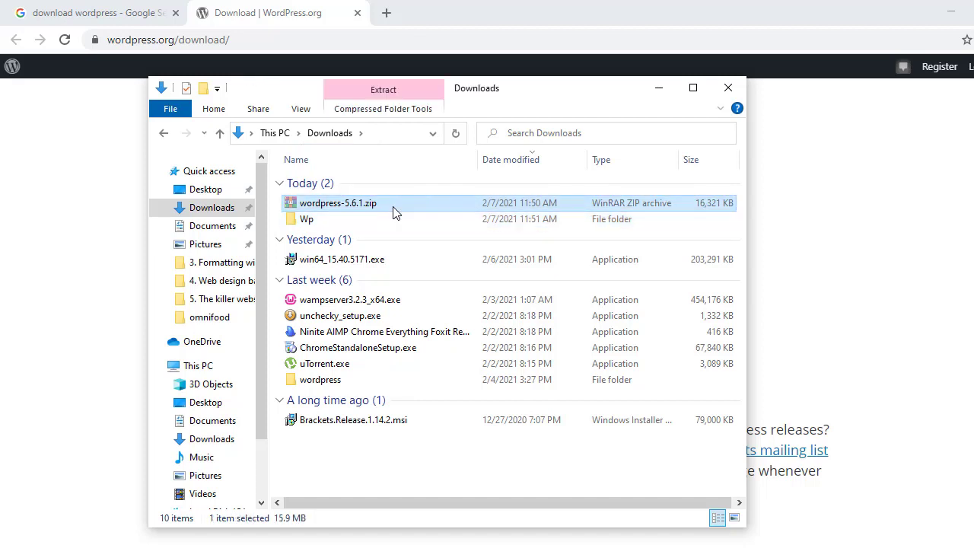
double_click(370, 221)
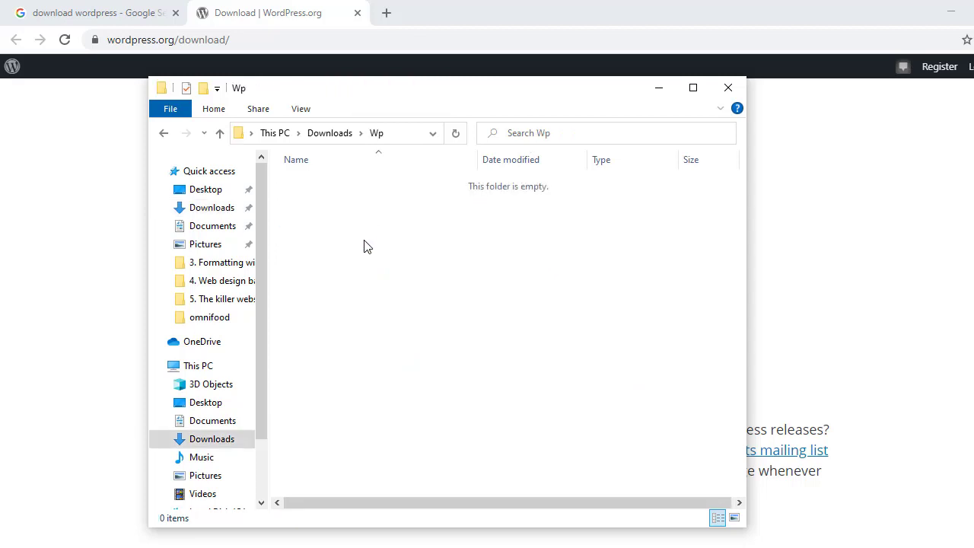
Paste wordpress-5.6.1.zip into Wp and extract it there with Extract Here
key("ctrl+v")
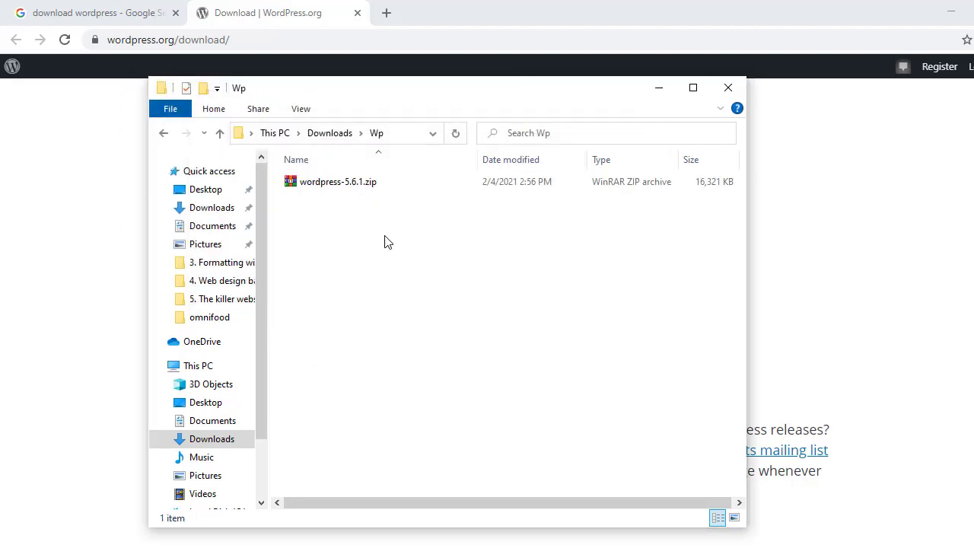
right_click(342, 188)
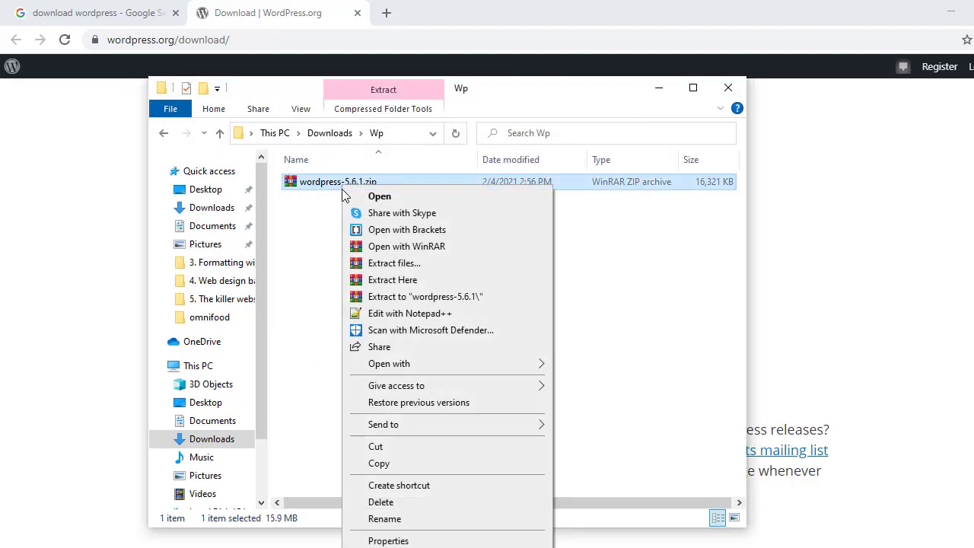
left_click(392, 280)
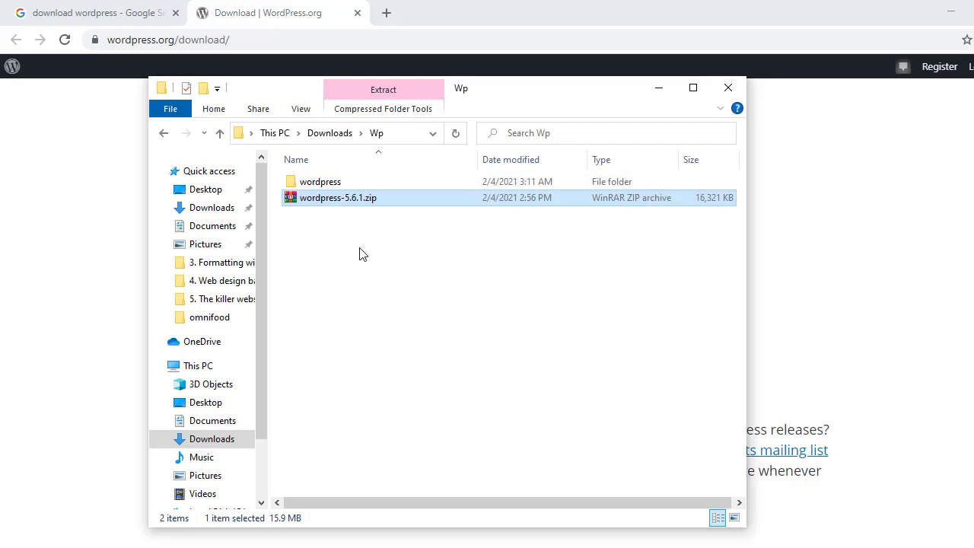
right_click(334, 185)
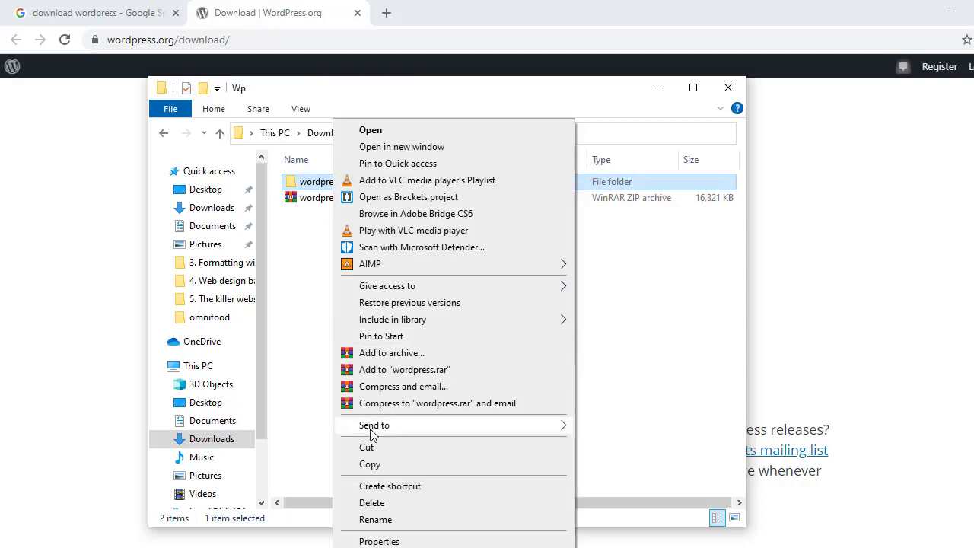
left_click(368, 447)
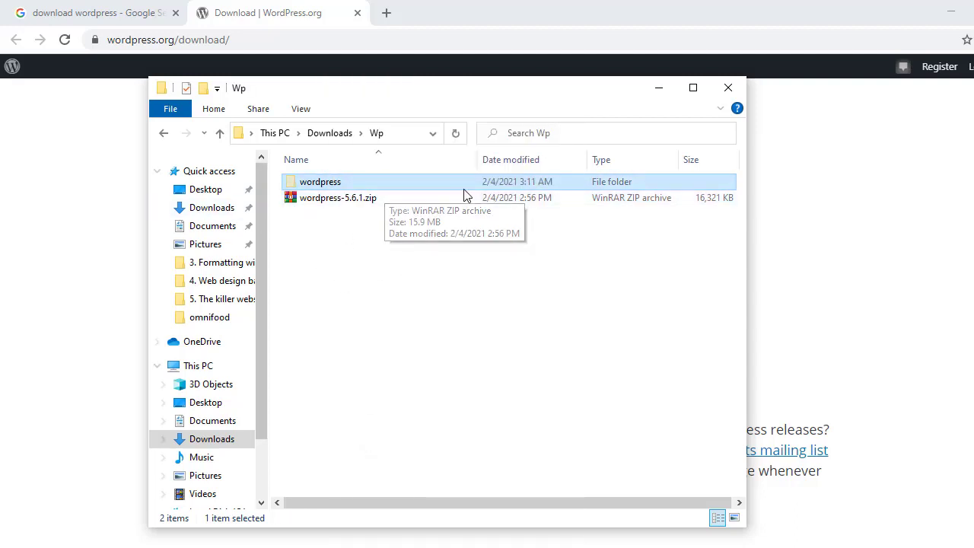
left_click(335, 360)
left_click(196, 368)
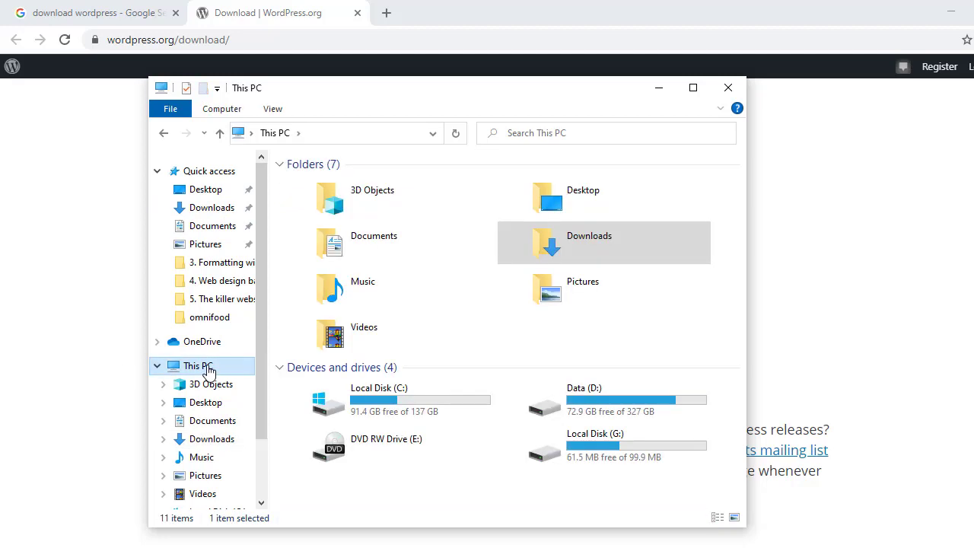
double_click(381, 400)
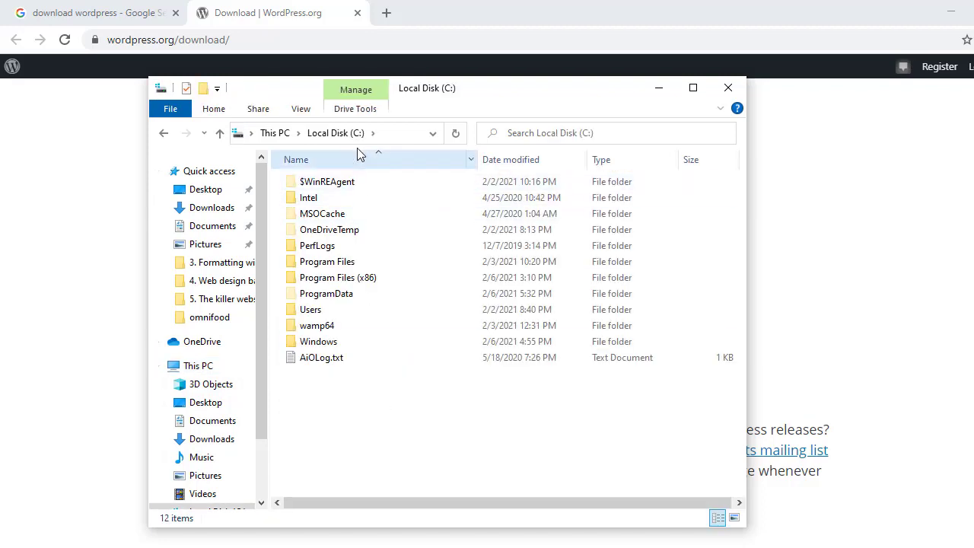
double_click(329, 327)
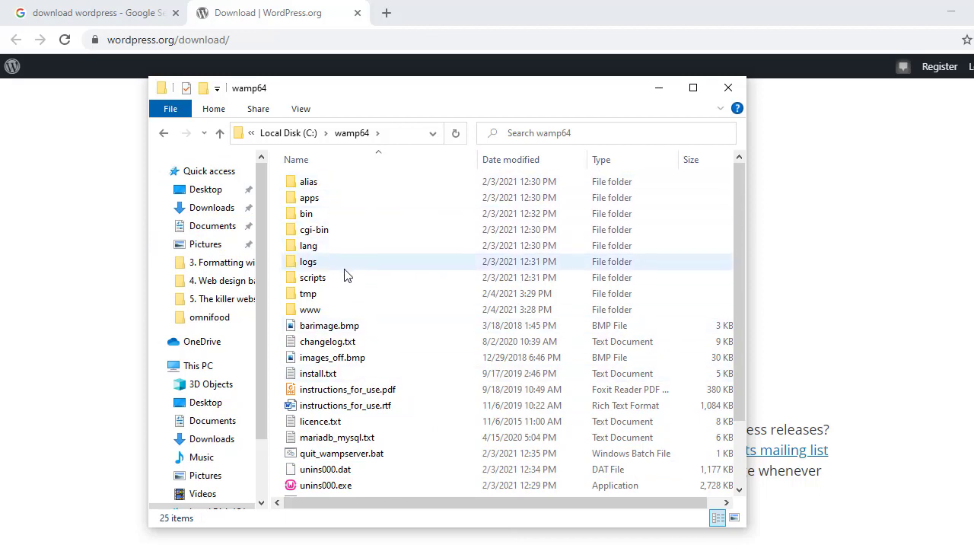
double_click(327, 315)
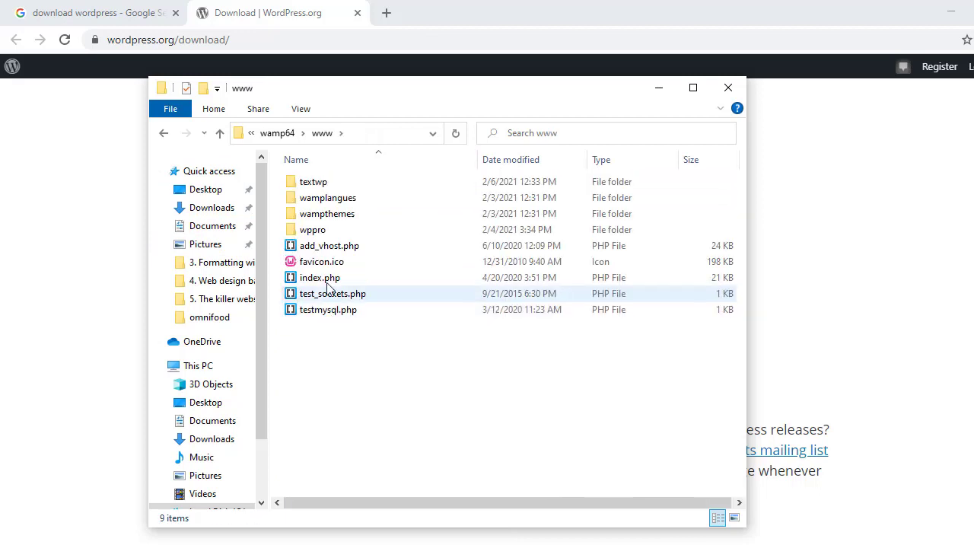
right_click(373, 390)
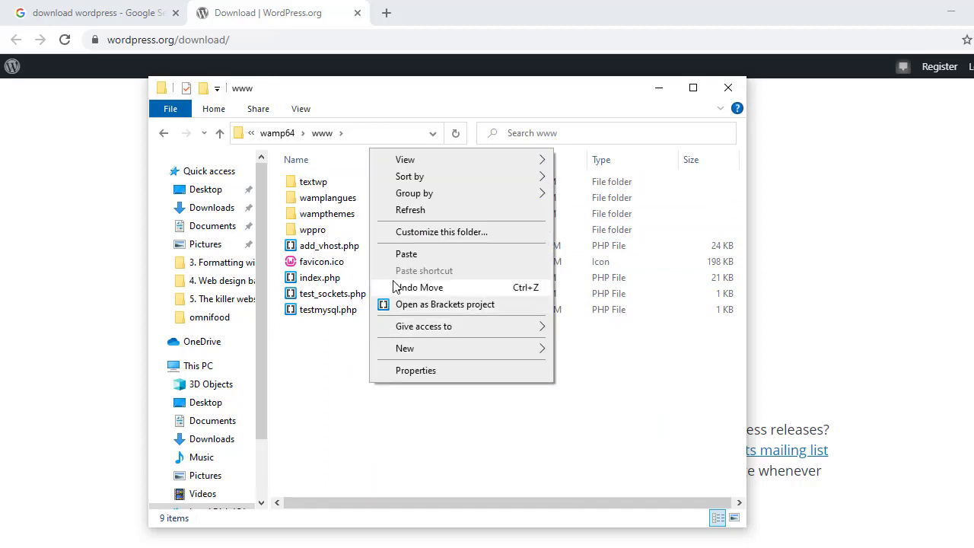
left_click(404, 258)
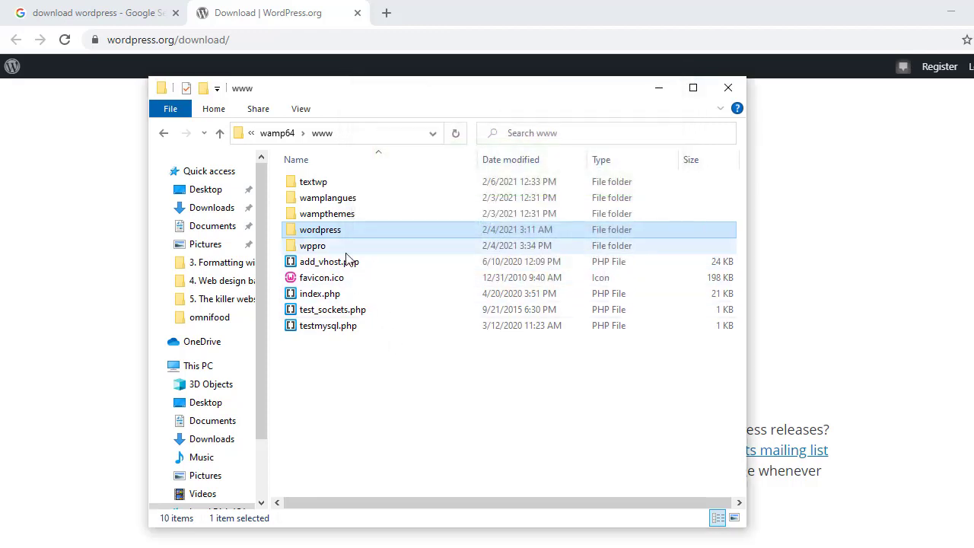
Rename the wordpress folder in www to wpmyblog and open it
mouse_move(366, 225)
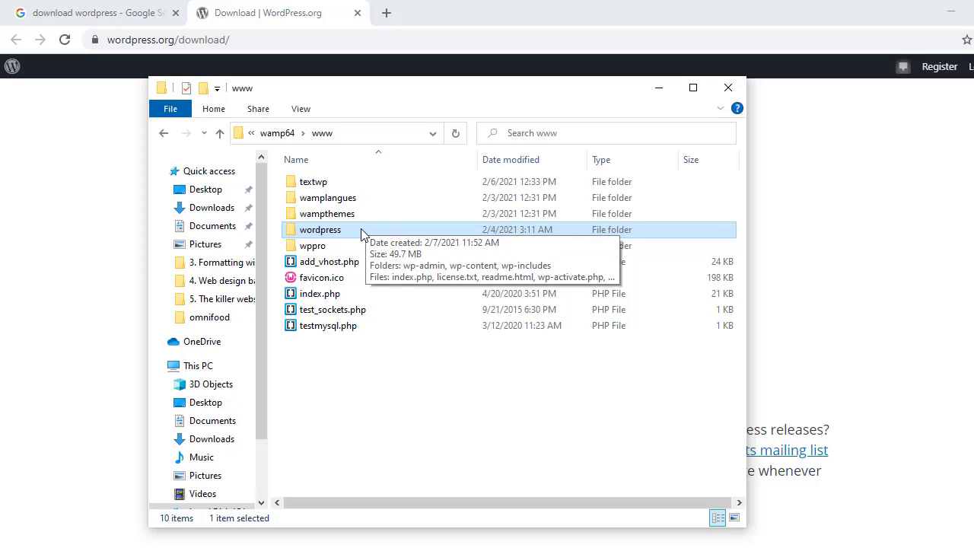
key("F2")
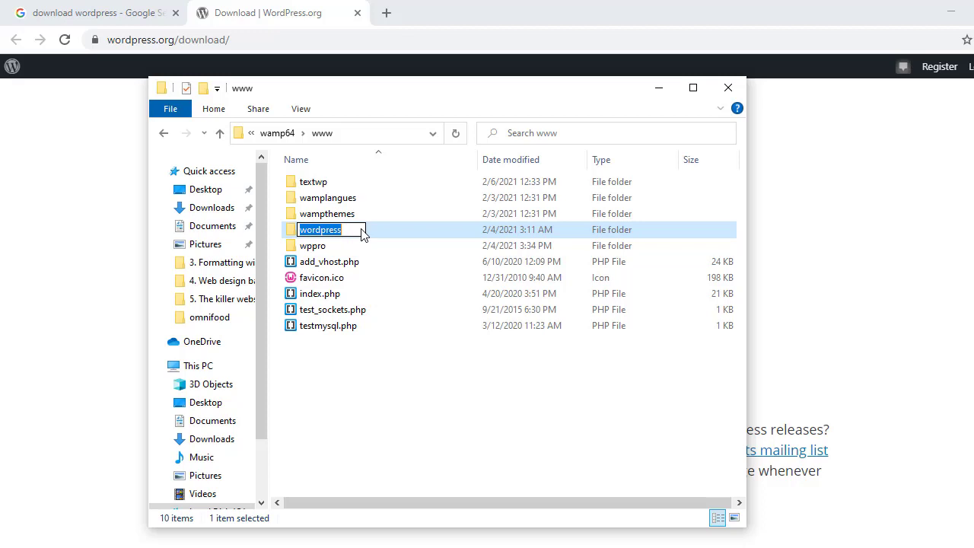
type("wo")
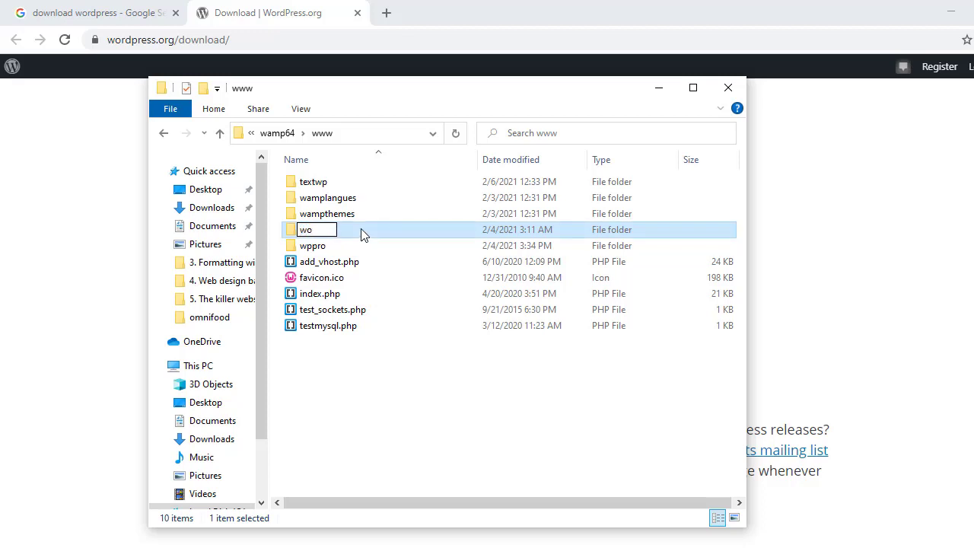
key("BackSpace")
type("pmyblog")
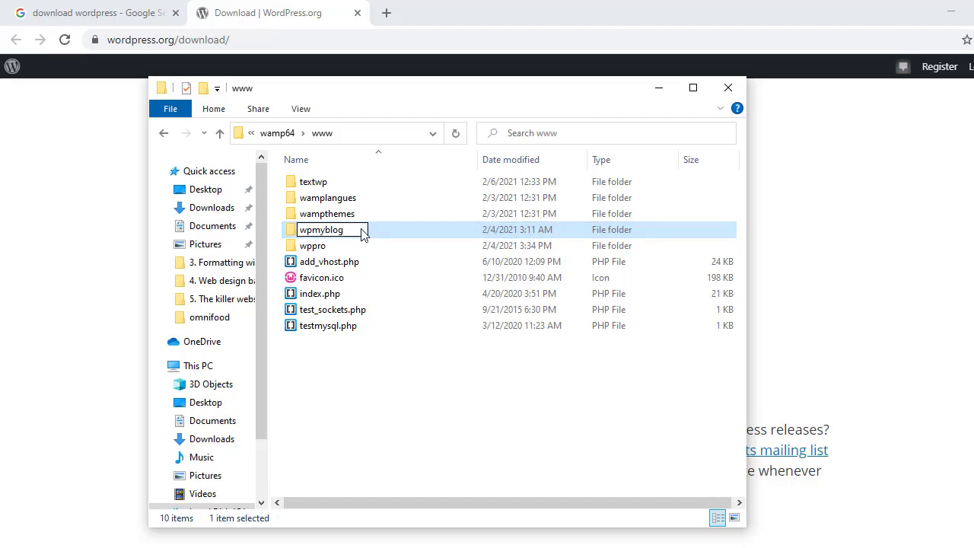
key("Return")
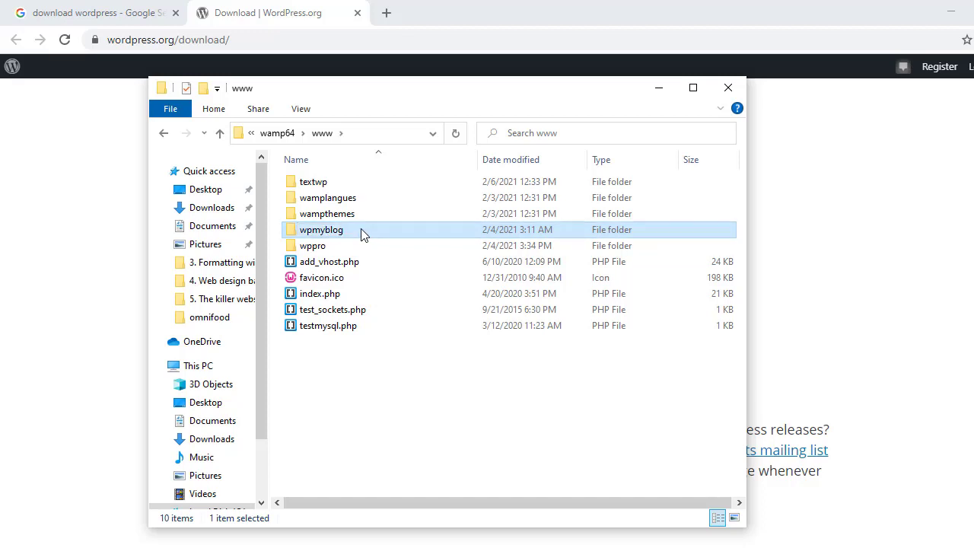
double_click(362, 232)
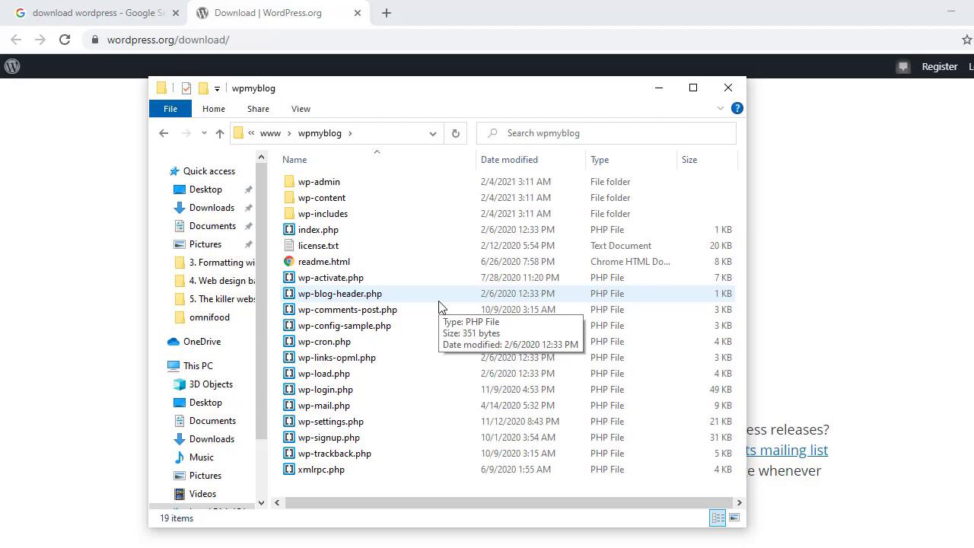
Minimize Chrome and the wpmyblog folder, then launch WampServer from the Wampserver64 desktop shortcut
left_click(955, 14)
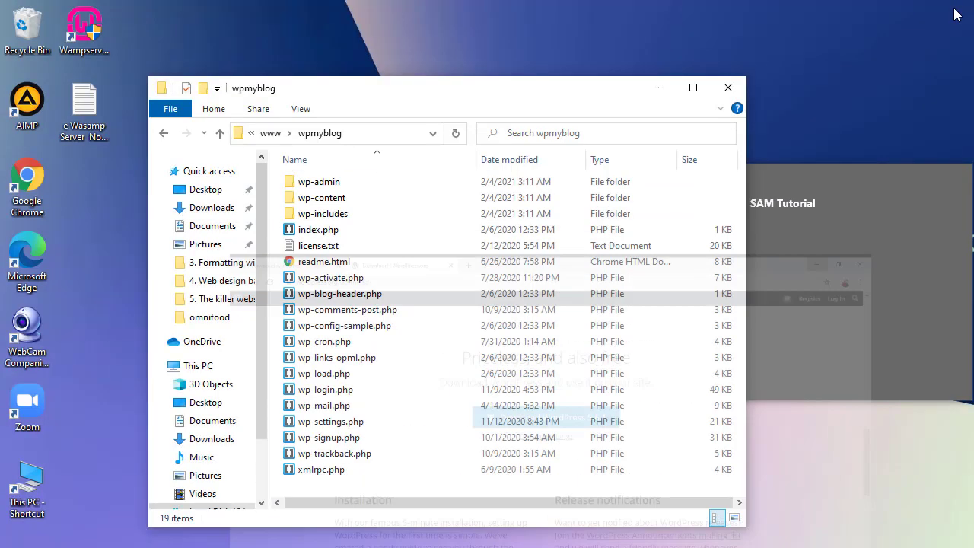
left_click(665, 86)
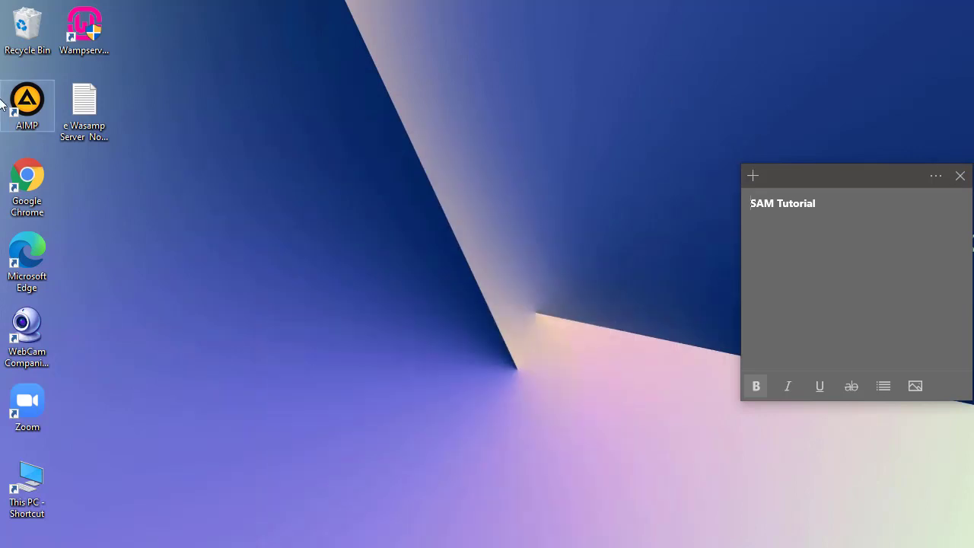
left_click(100, 35)
double_click(107, 44)
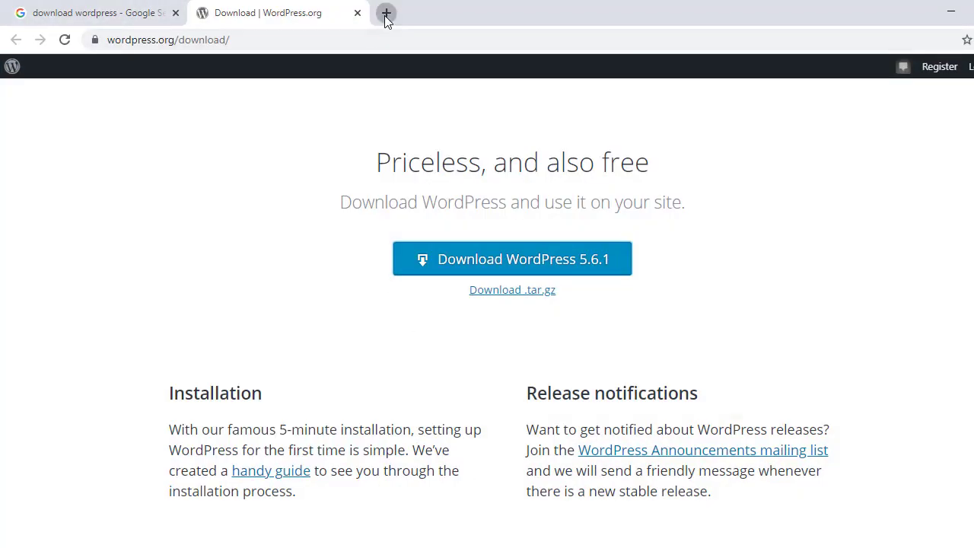
Load localhost in a new tab and reload the WampServer homepage listing wpmyblog
left_click(386, 15)
left_click(377, 41)
type("lo")
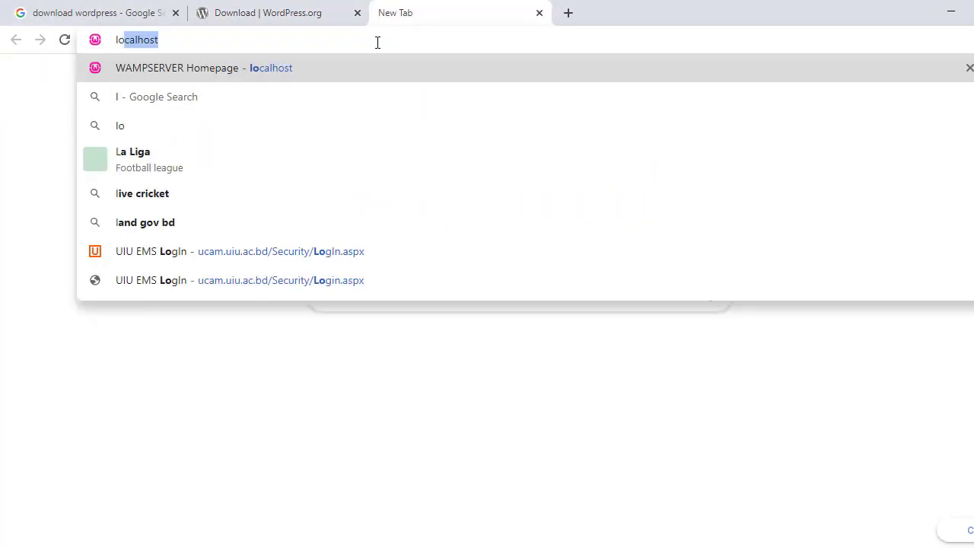
key("Return")
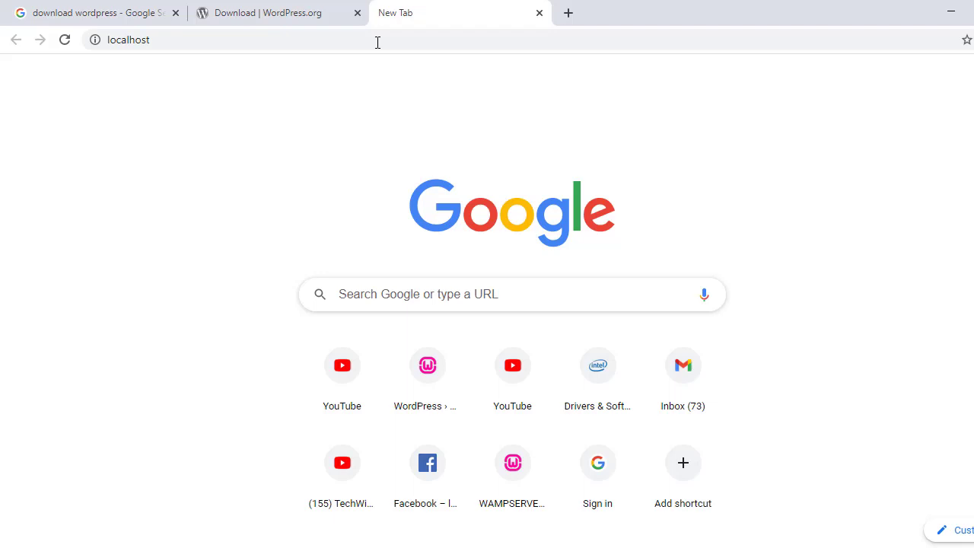
left_click(61, 43)
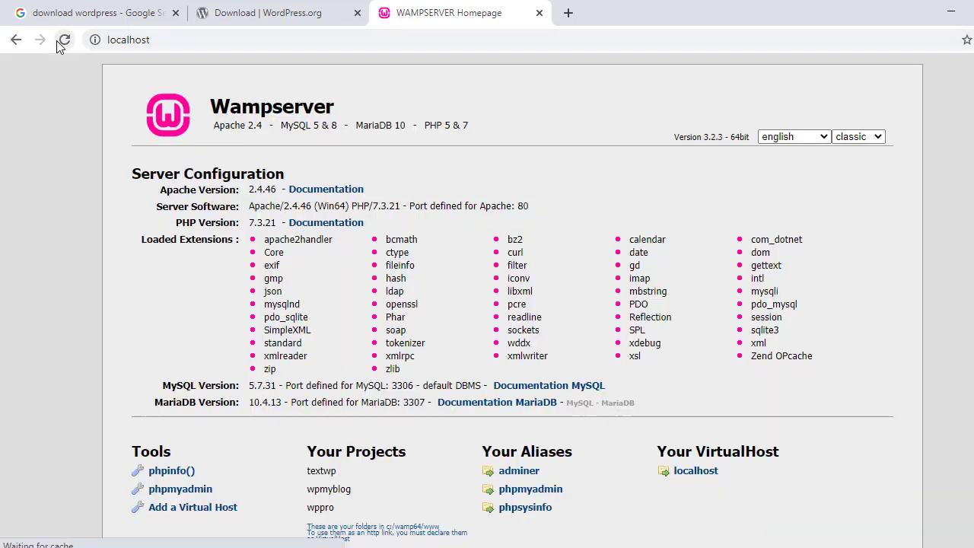
scroll(480, 228, "down", 1)
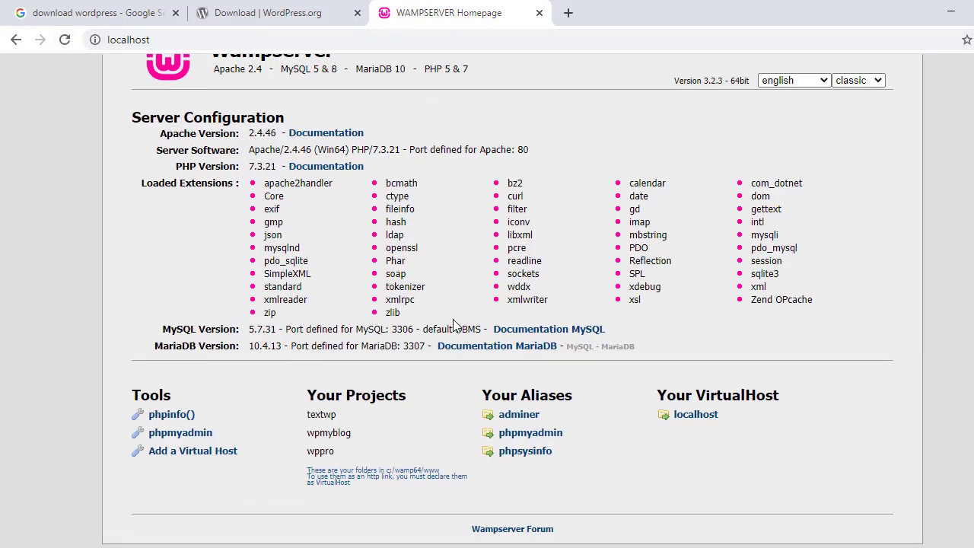
scroll(449, 316, "up", 1)
Clear the text in the address bar and reveal the hidden tray icons
left_click(259, 39)
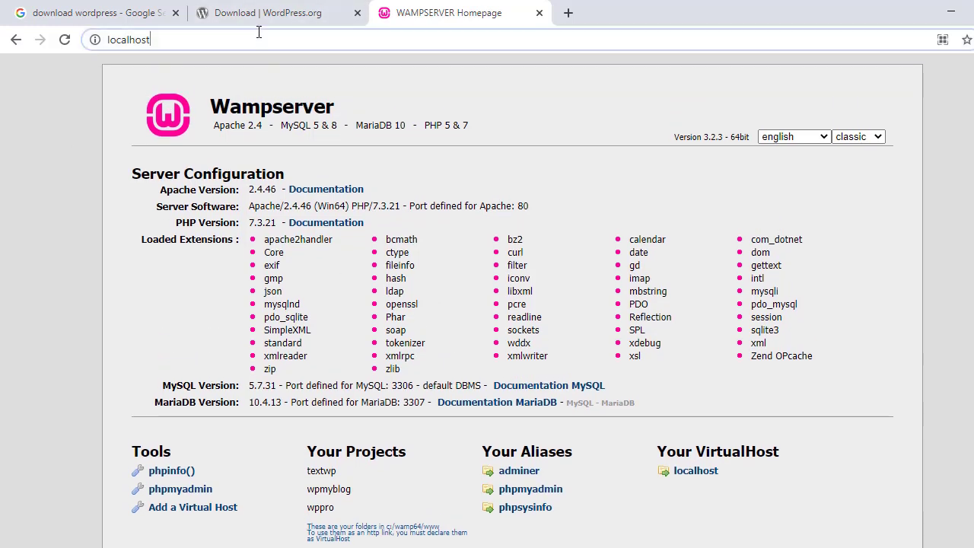
left_click(259, 39)
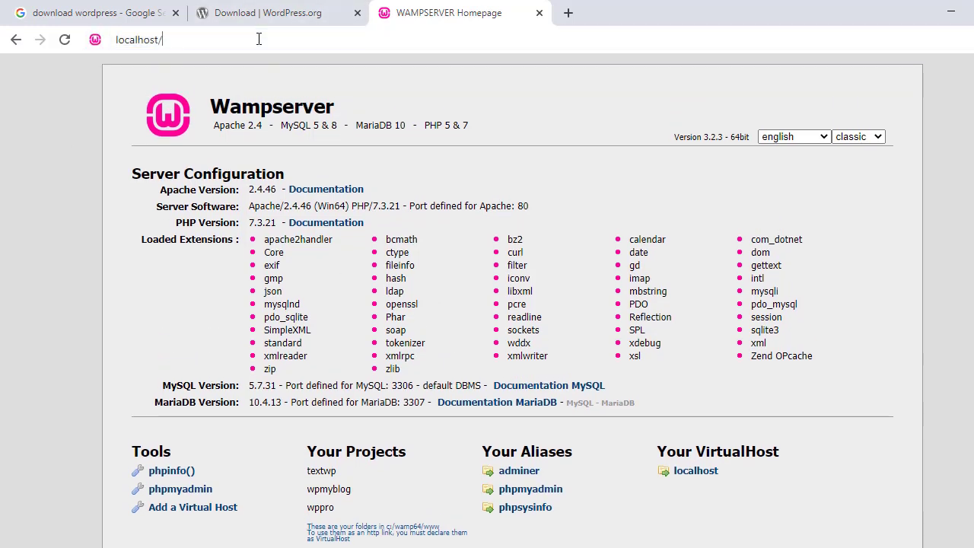
type("/")
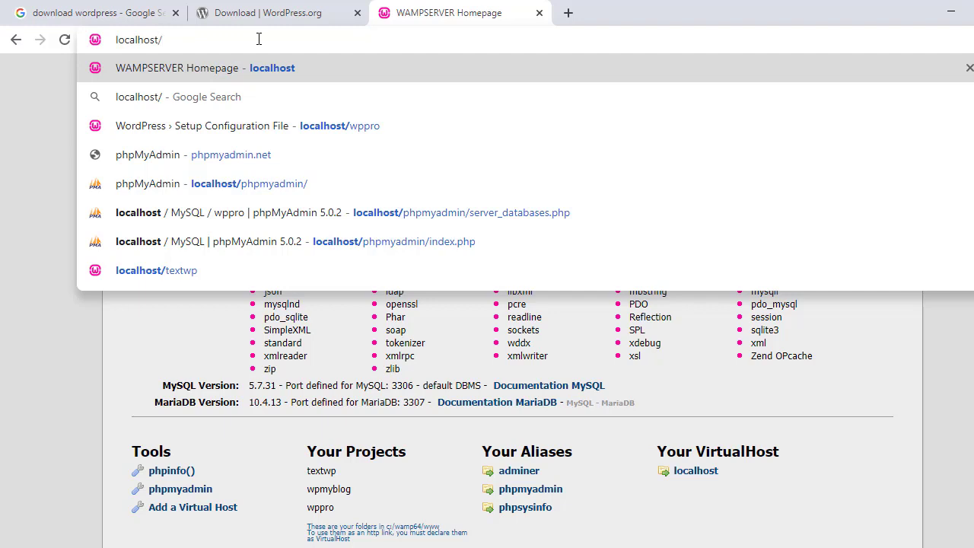
key("BackSpace")
key("BackSpace")
key("BackSpace")
key("BackSpace")
key("BackSpace")
key("BackSpace")
key("BackSpace")
key("BackSpace")
key("BackSpace")
key("BackSpace")
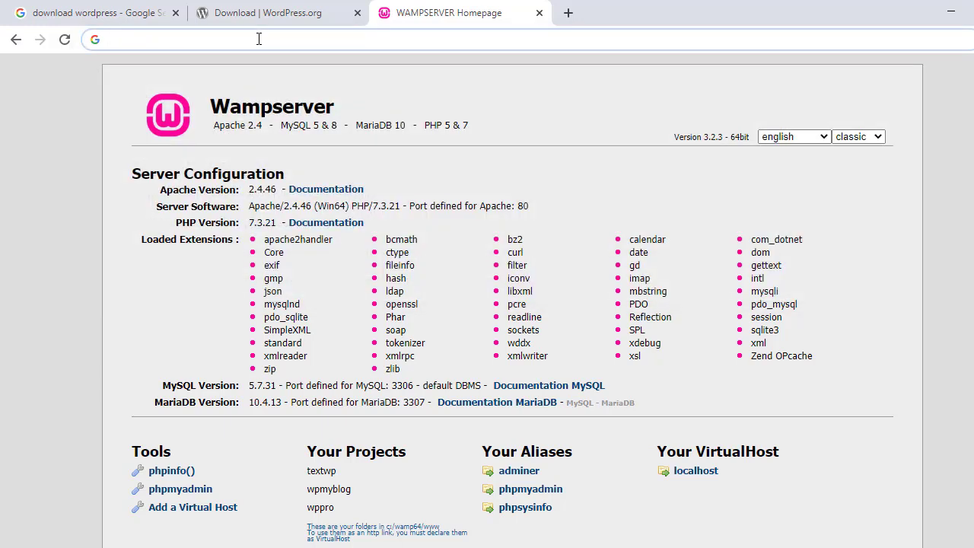
left_click(841, 547)
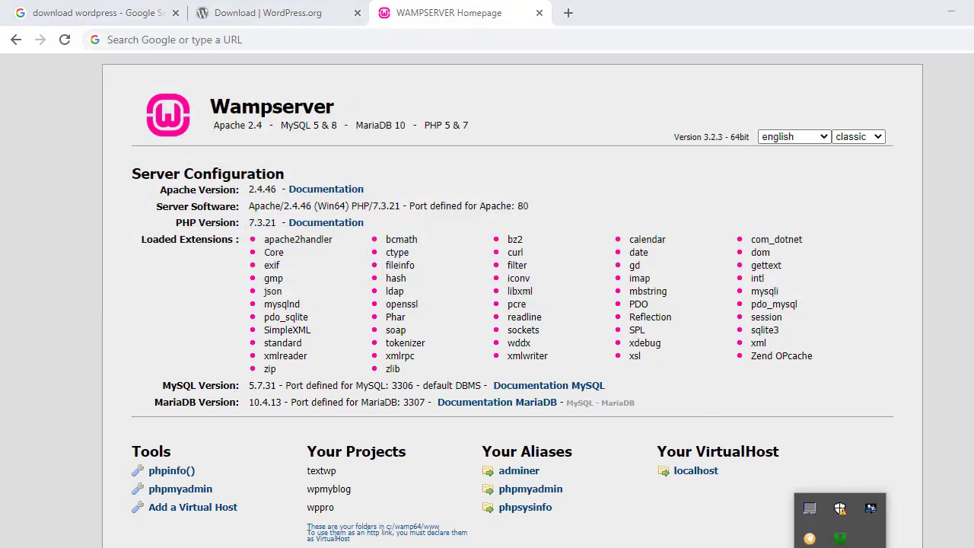
Launch phpMyAdmin from the green WampServer tray icon's menu
right_click(840, 543)
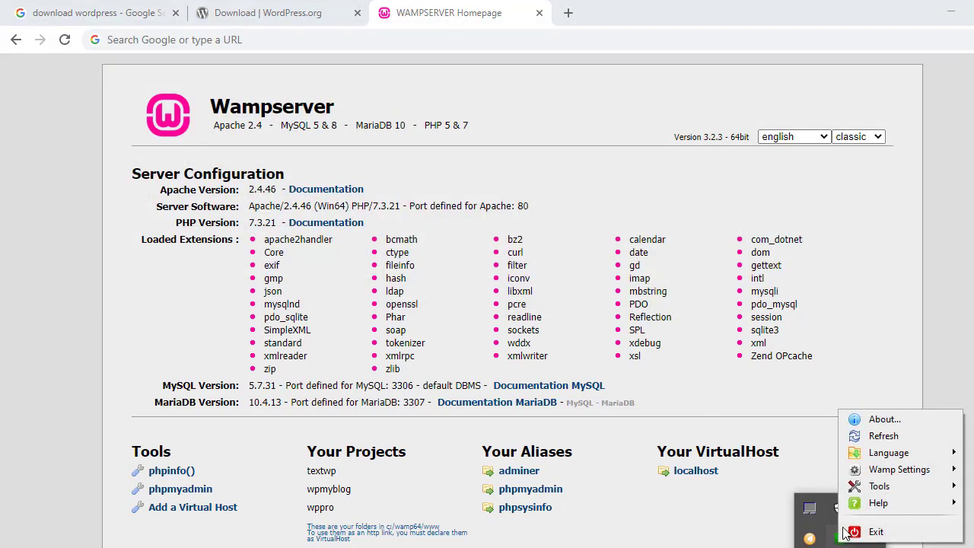
left_click(835, 542)
left_click(835, 542)
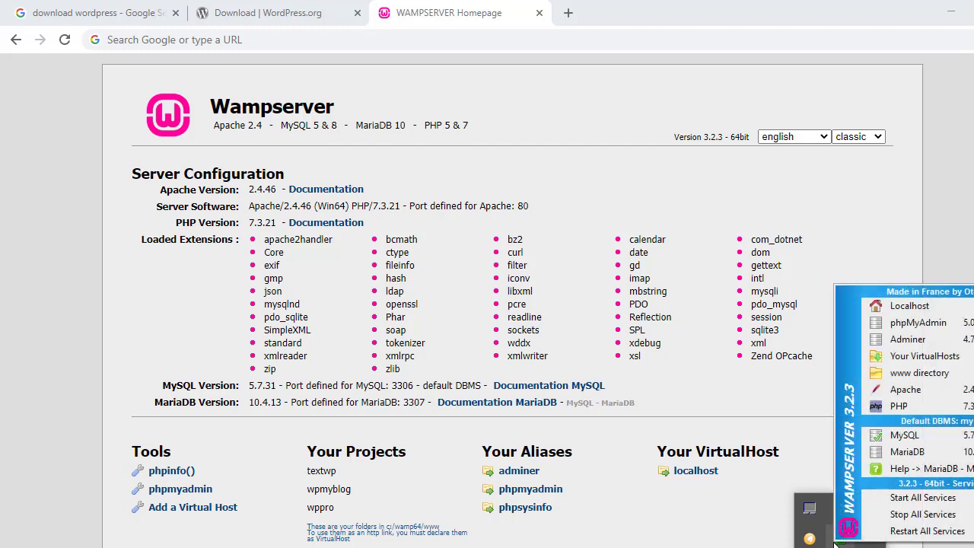
left_click(922, 324)
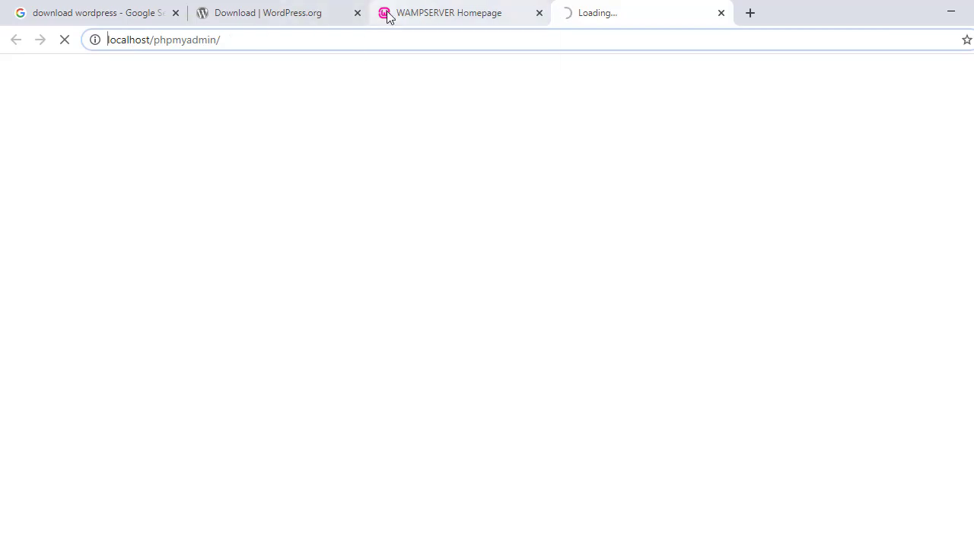
left_click(446, 15)
Log in to phpMyAdmin as root with an empty password
left_click(599, 14)
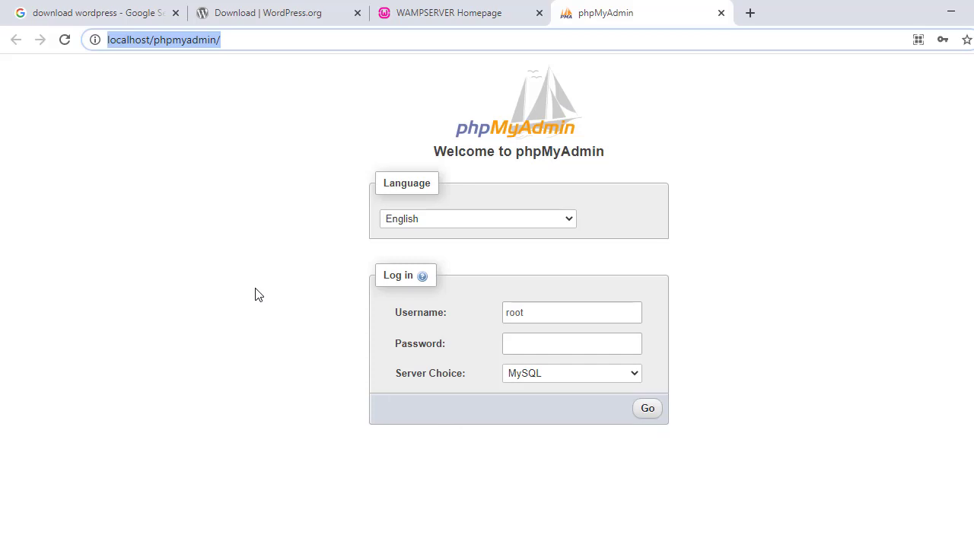
left_click(573, 313)
left_click(647, 412)
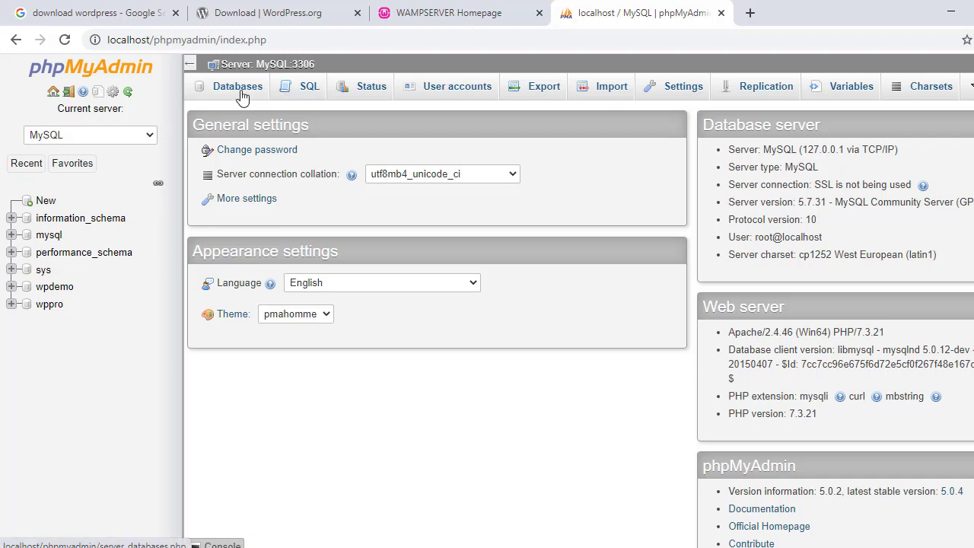
Open the Databases tab to list the MySQL server's databases
left_click(240, 96)
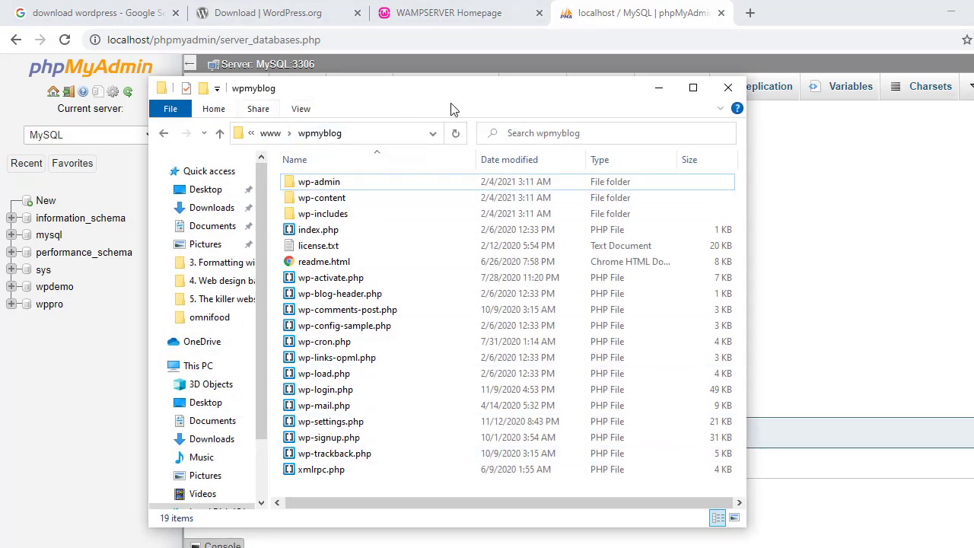
Copy the folder name wpmyblog from the Explorer path and return to phpMyAdmin's Database name field
left_click(367, 133)
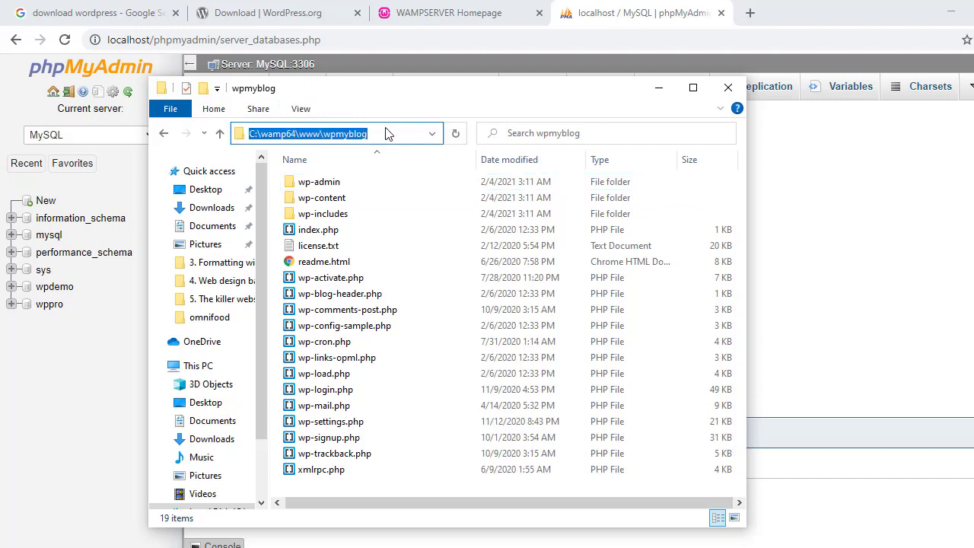
double_click(372, 133)
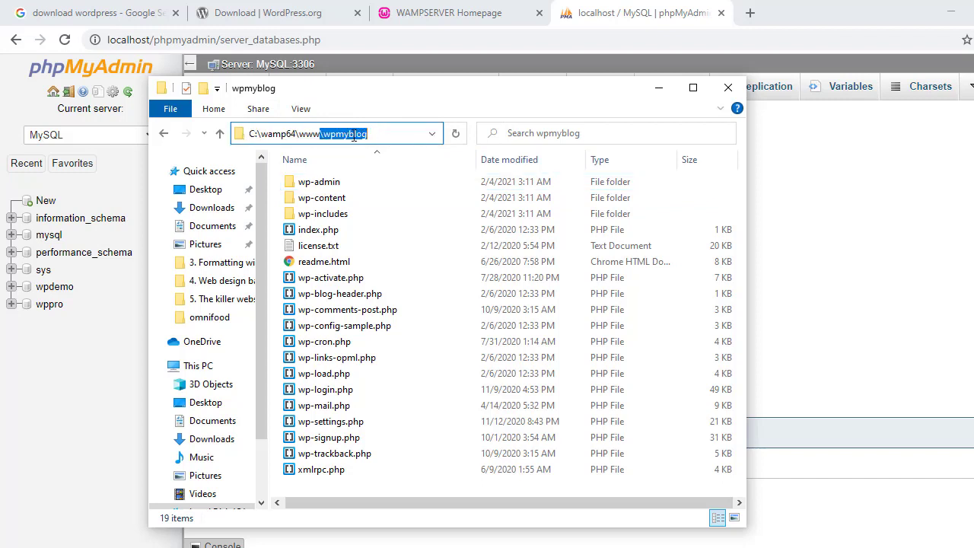
left_click(344, 132)
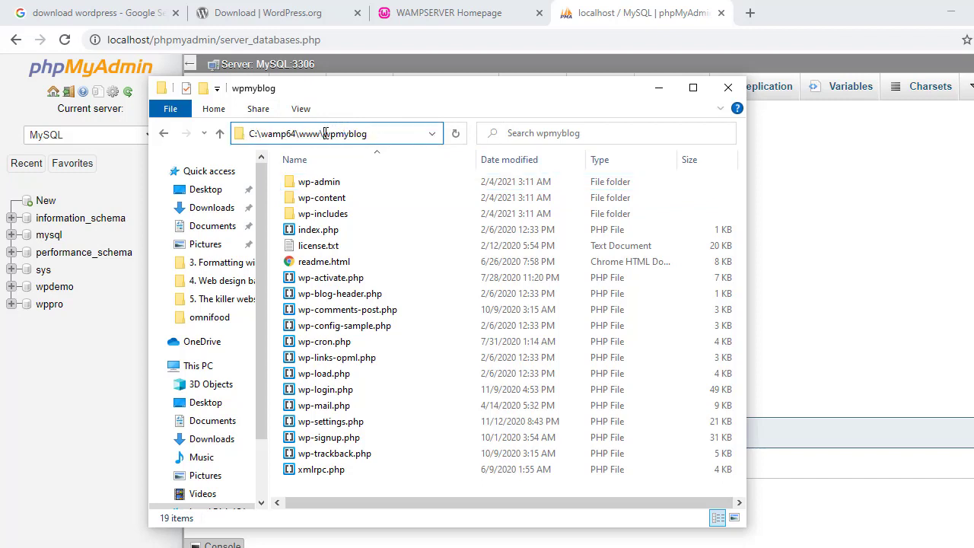
left_click_drag(324, 133, 370, 135)
right_click(370, 135)
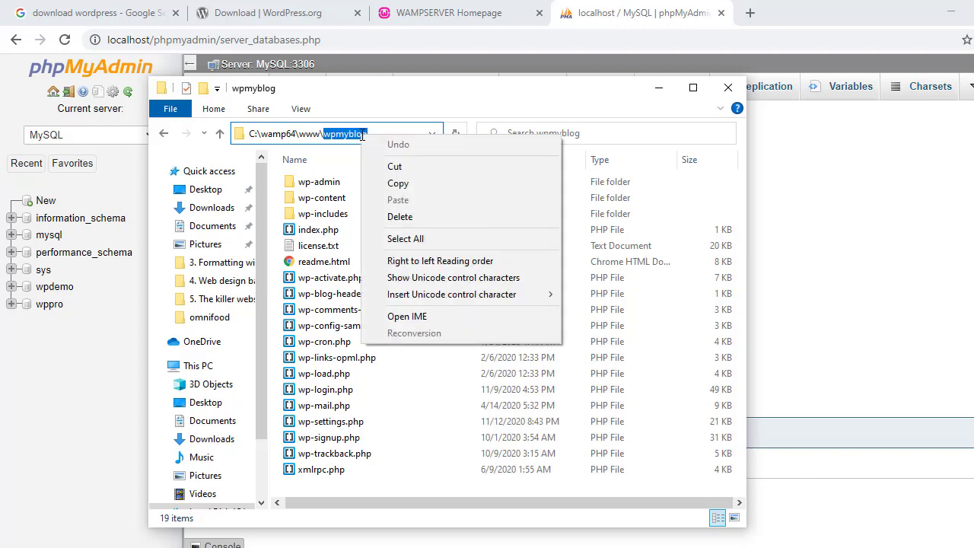
left_click(403, 185)
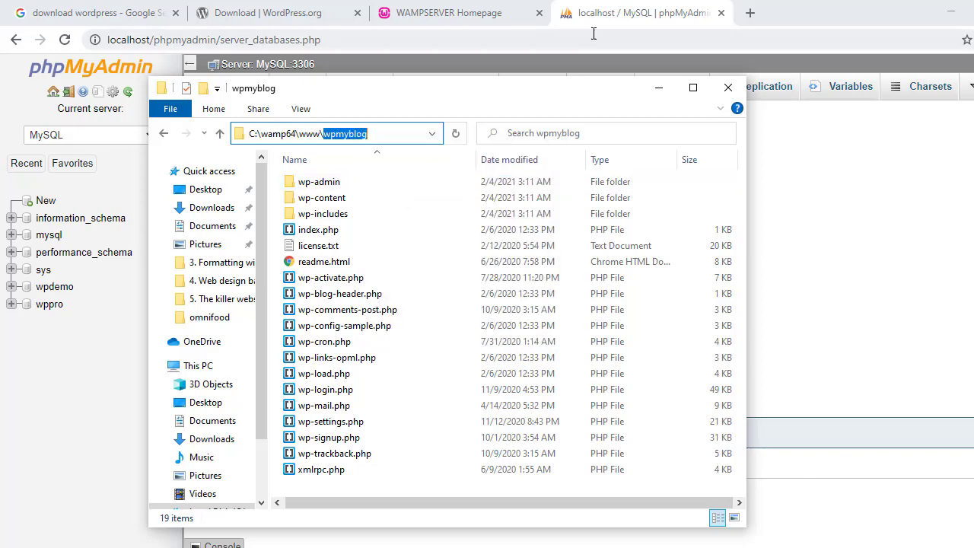
left_click(637, 28)
left_click(302, 196)
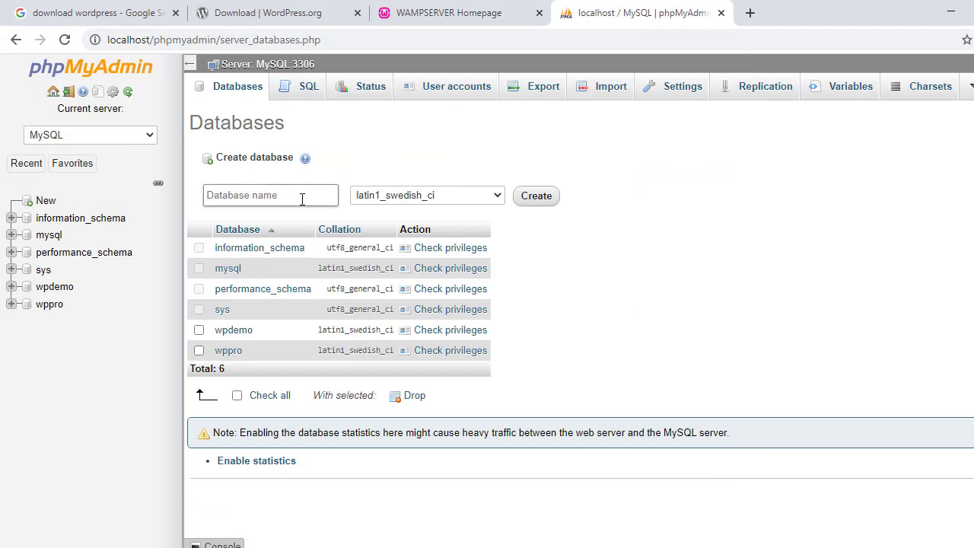
Create an empty phpMyAdmin database named wpmyblog, then go to the WampServer homepage tab
key("ctrl+v")
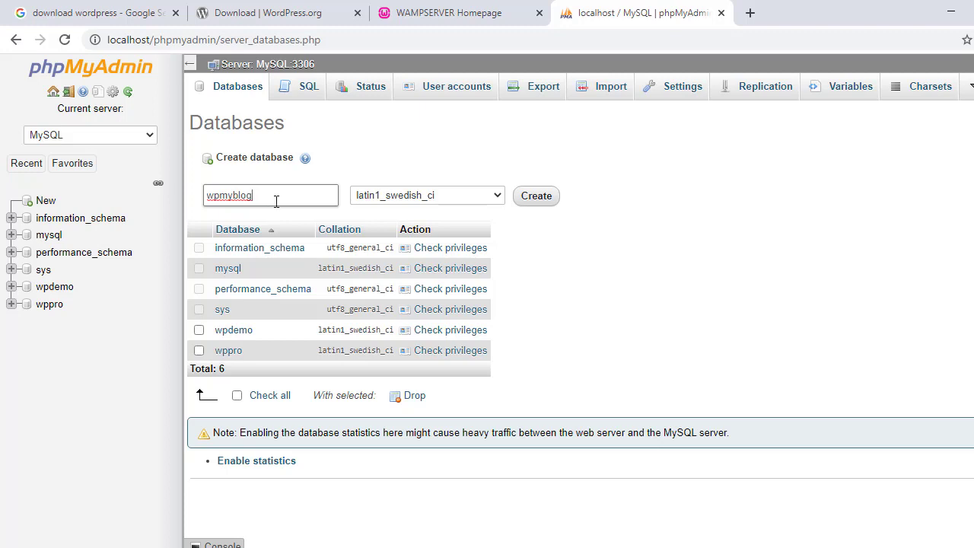
left_click(543, 201)
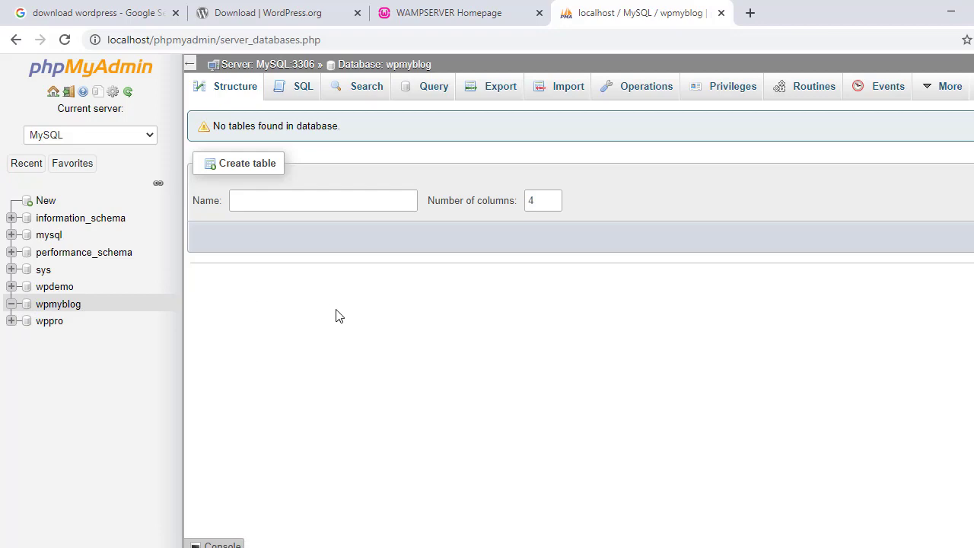
left_click(424, 10)
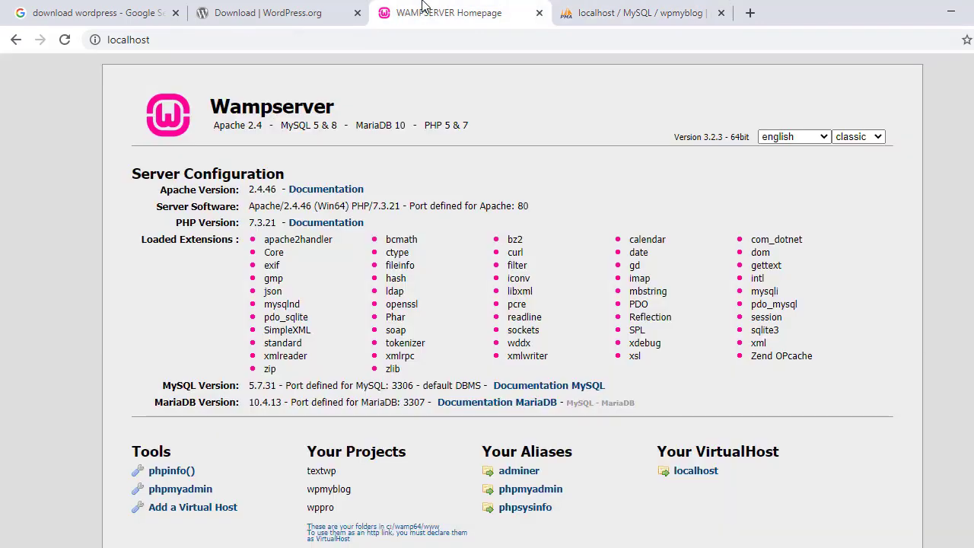
Add '/' after localhost in the WampServer homepage's address bar
left_click(646, 13)
left_click(434, 14)
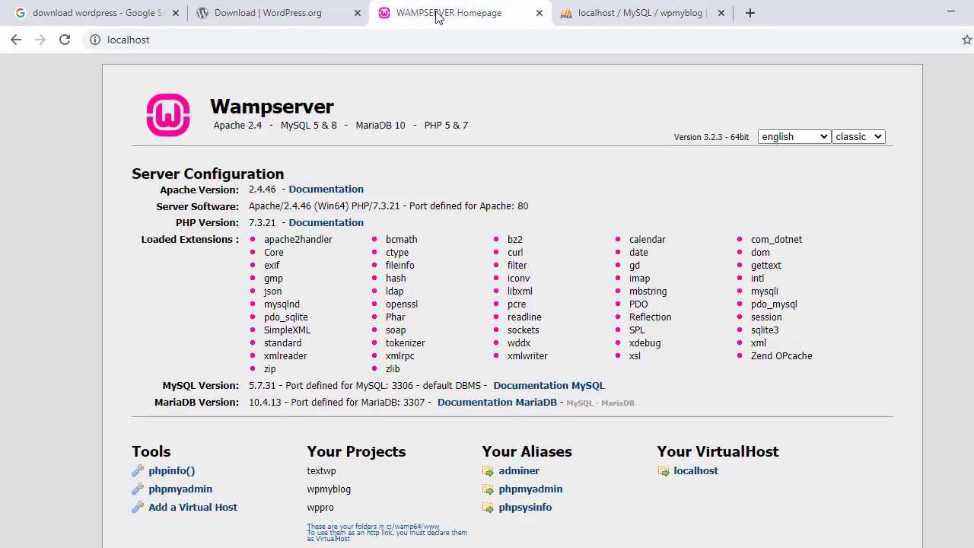
left_click(609, 13)
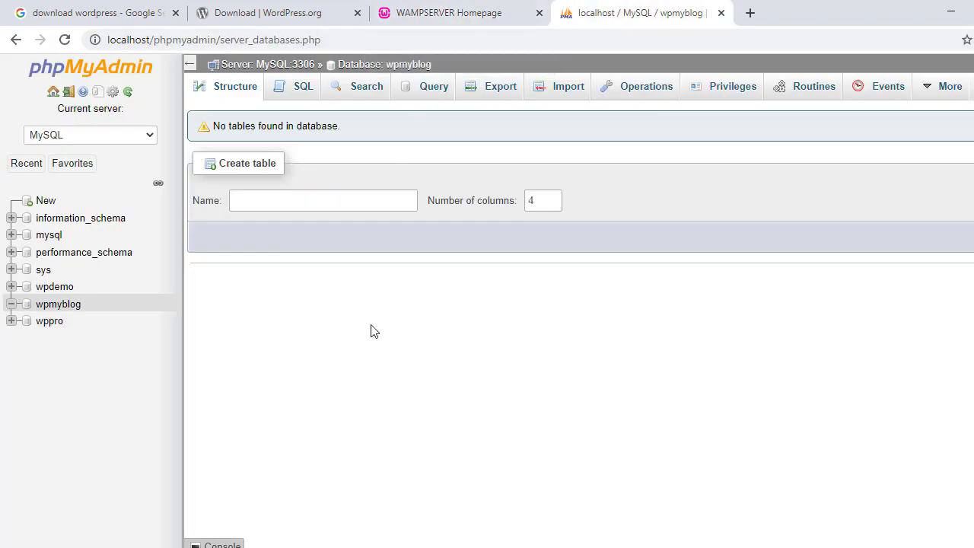
left_click(433, 12)
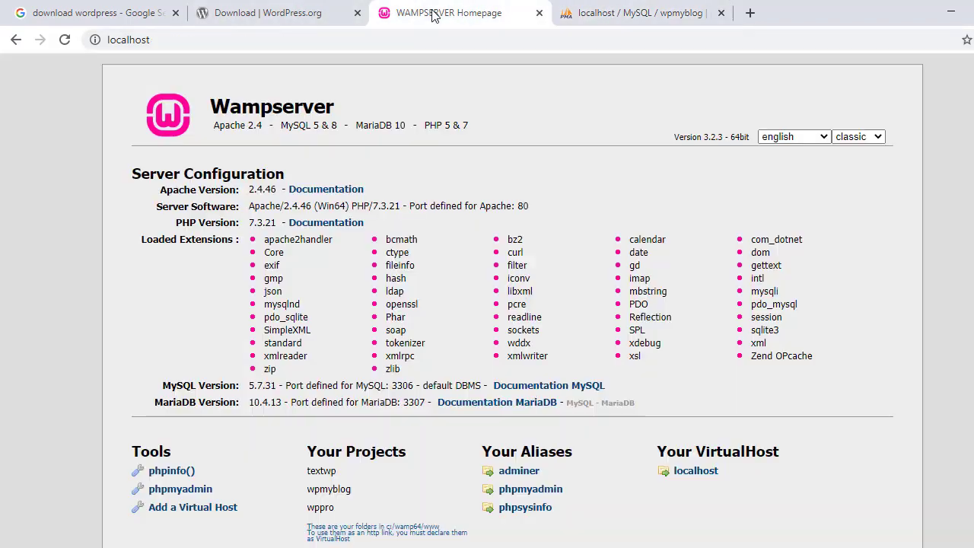
left_click(270, 37)
left_click(269, 38)
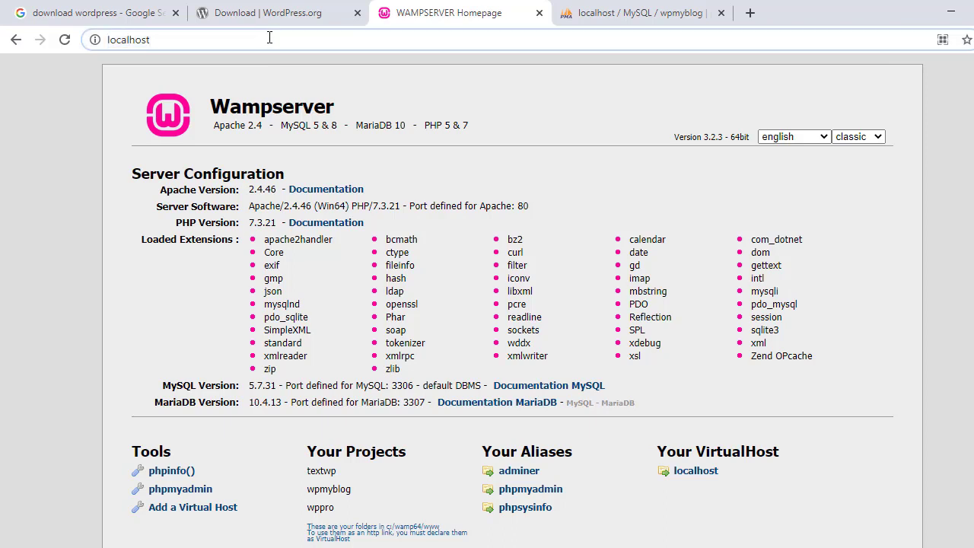
type("/")
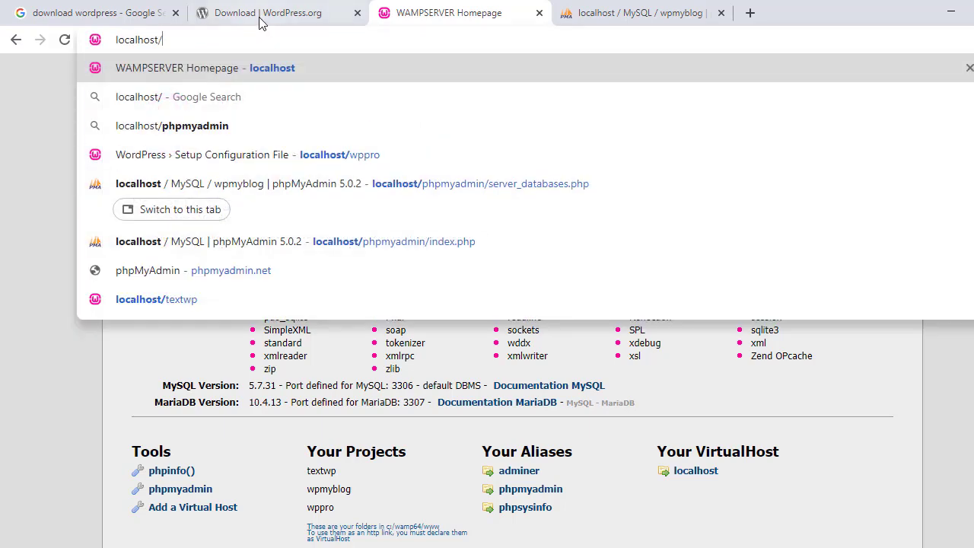
Take wpmyblog from the Explorer path and paste it after localhost/ in the address
key("alt+Tab")
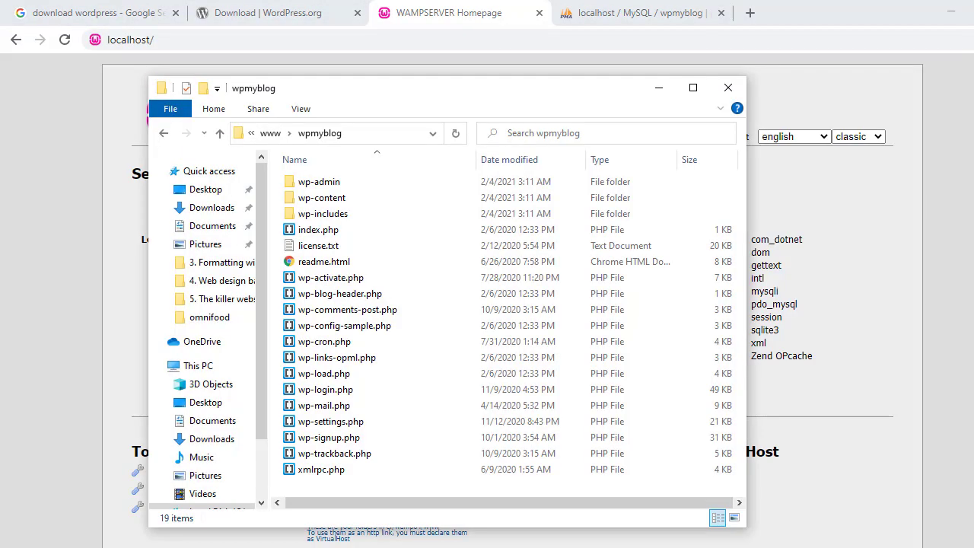
left_click(347, 135)
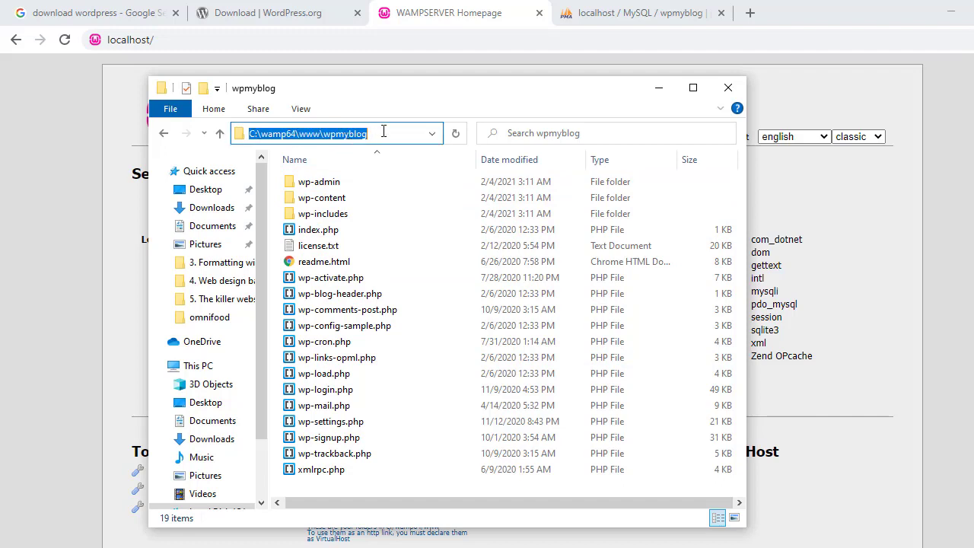
double_click(380, 133)
left_click(365, 135)
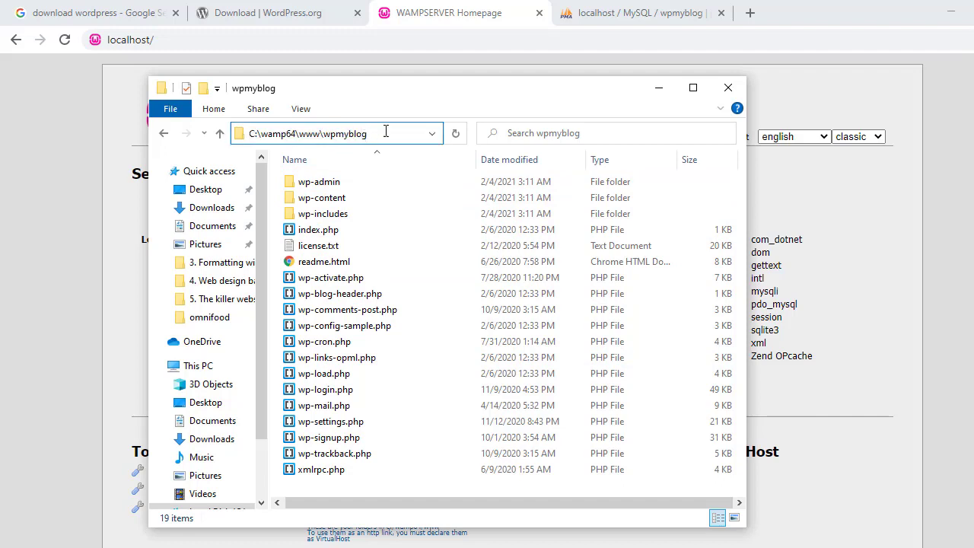
key("shift+Left")
key("shift+Left")
key("shift+Left")
key("shift+Left")
key("shift+Left")
key("shift+Left")
key("shift+Left")
key("shift+Left")
key("ctrl+c")
left_click(632, 13)
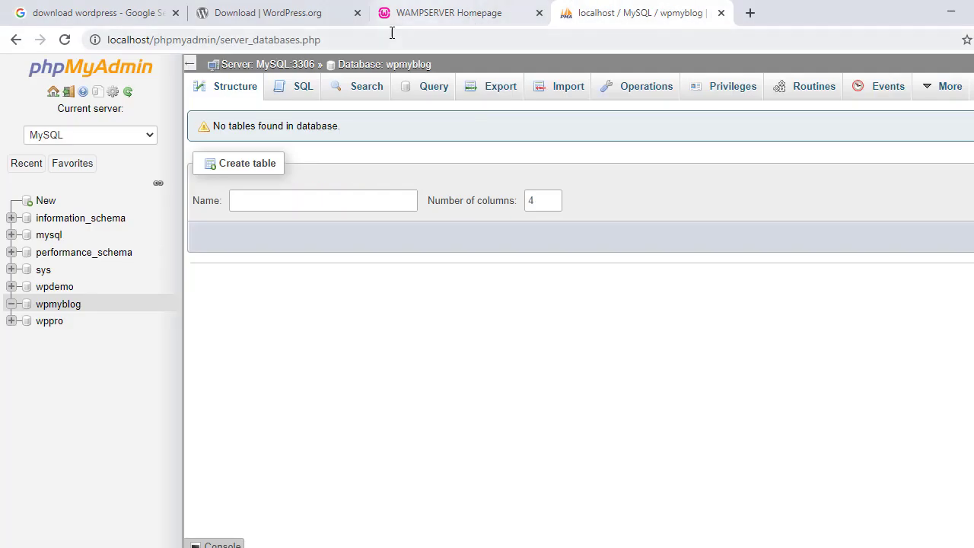
left_click(449, 13)
key("ctrl+v")
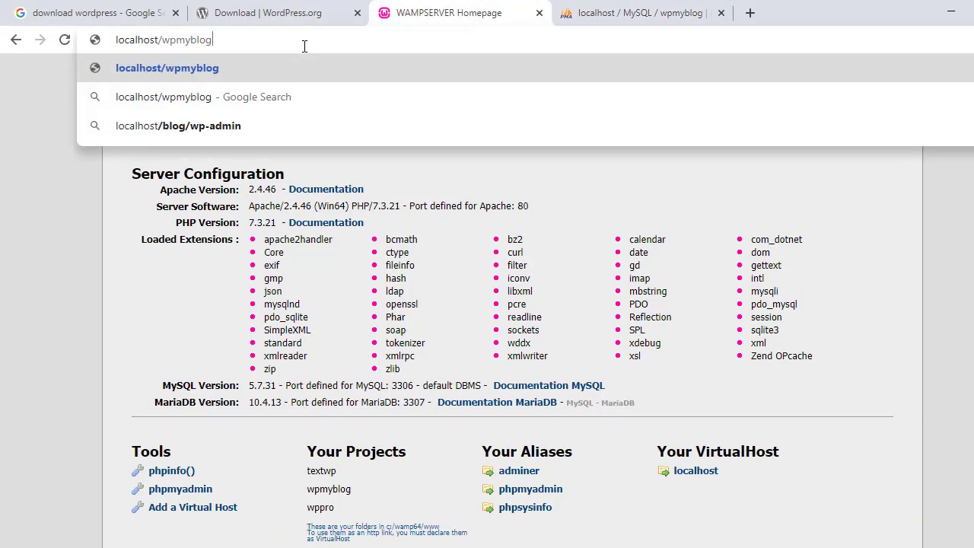
Load localhost/wpmyblog and scroll the setup page's language list to English (United States)
key("Return")
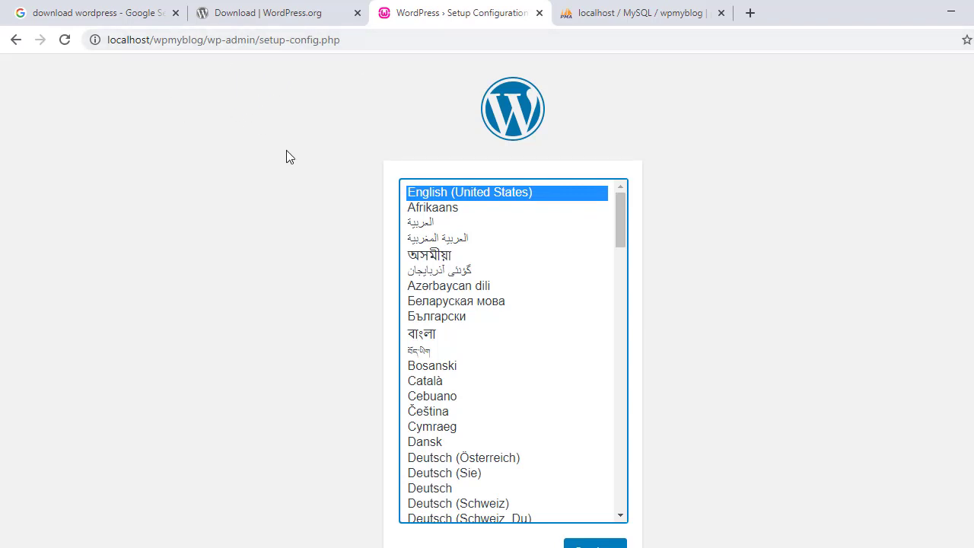
scroll(274, 183, "down", 2)
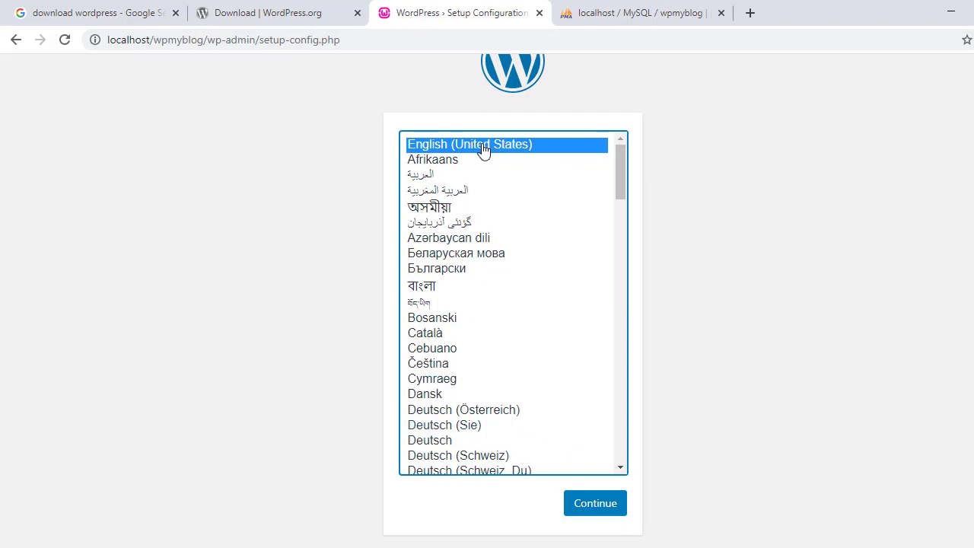
Continue with English (United States) and go past the welcome page to the database form
left_click(579, 509)
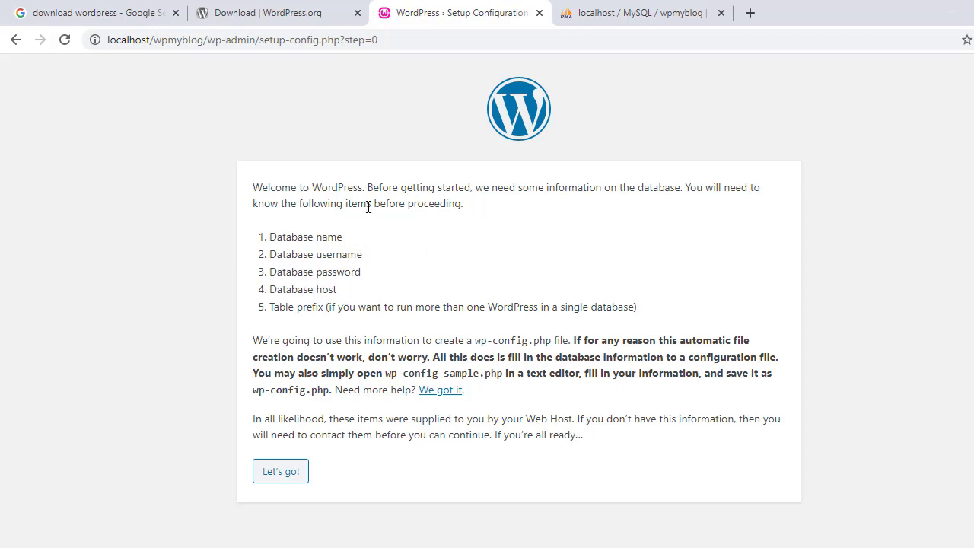
left_click(285, 474)
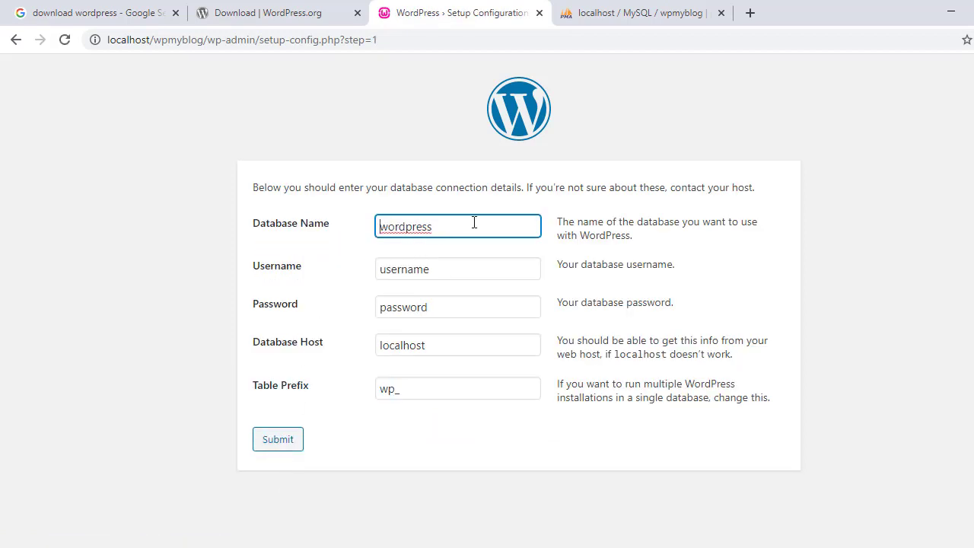
Copy wpmyblog from phpMyAdmin and paste it as the setup's Database Name
left_click(648, 12)
left_click_drag(82, 306, 37, 305)
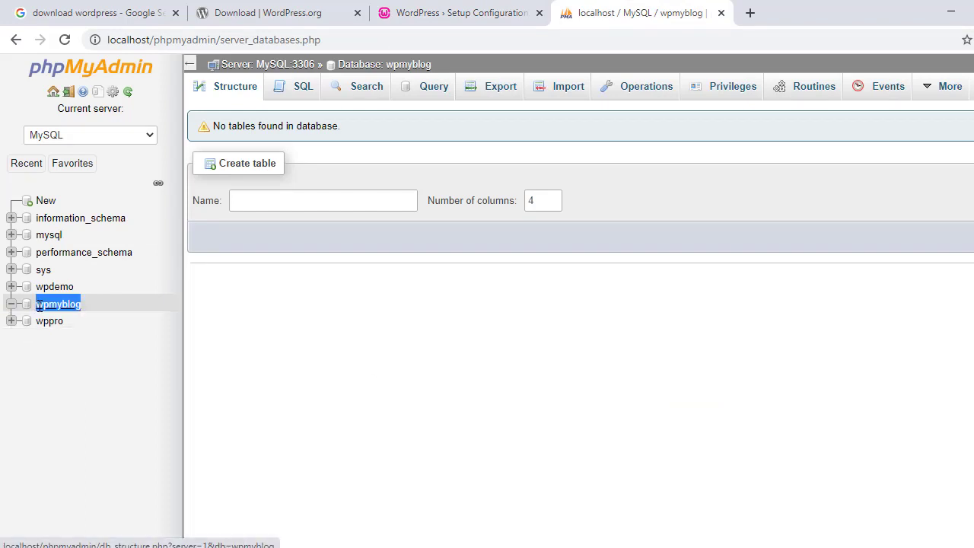
right_click(50, 307)
left_click(77, 423)
left_click(495, 12)
double_click(393, 226)
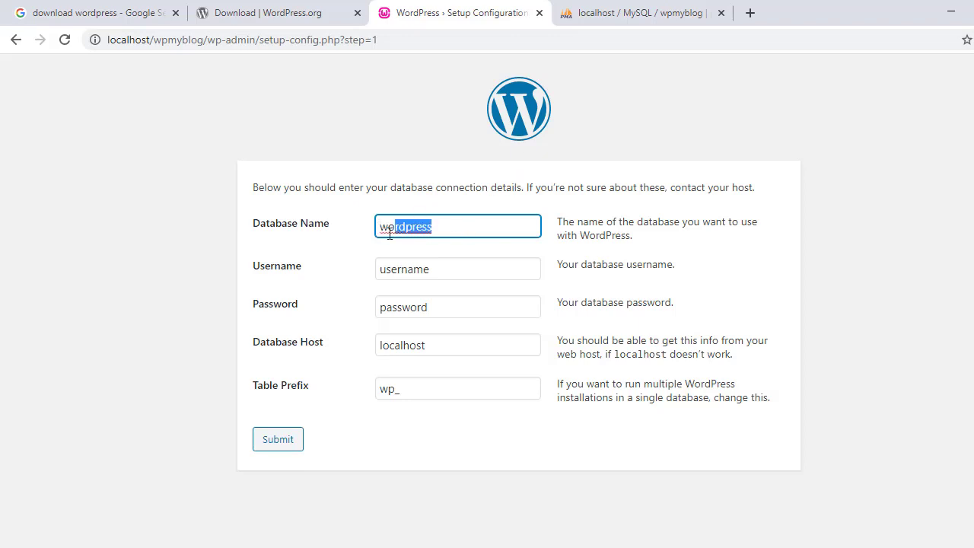
key("ctrl+v")
Set Username to root, leave Password blank, and submit the connection details
left_click_drag(463, 268, 378, 268)
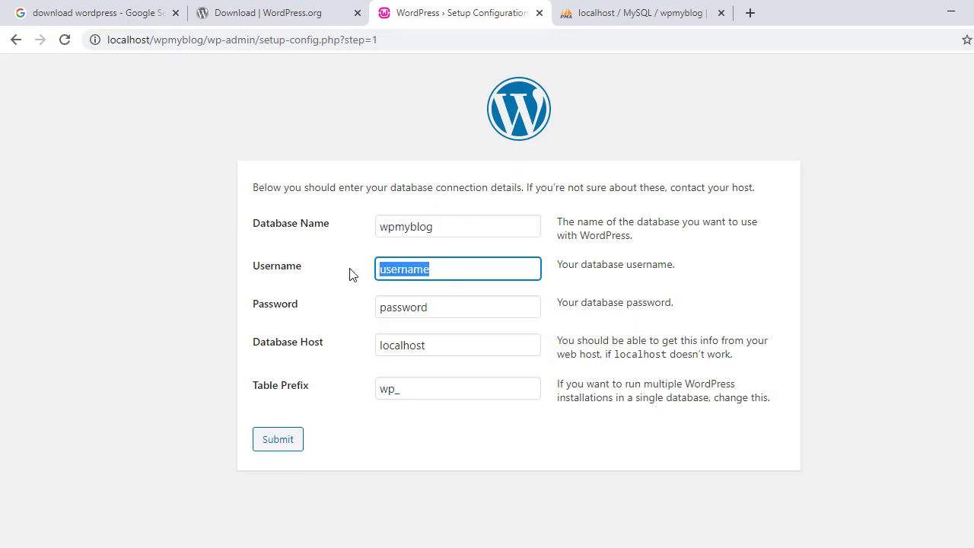
key("BackSpace")
type("root")
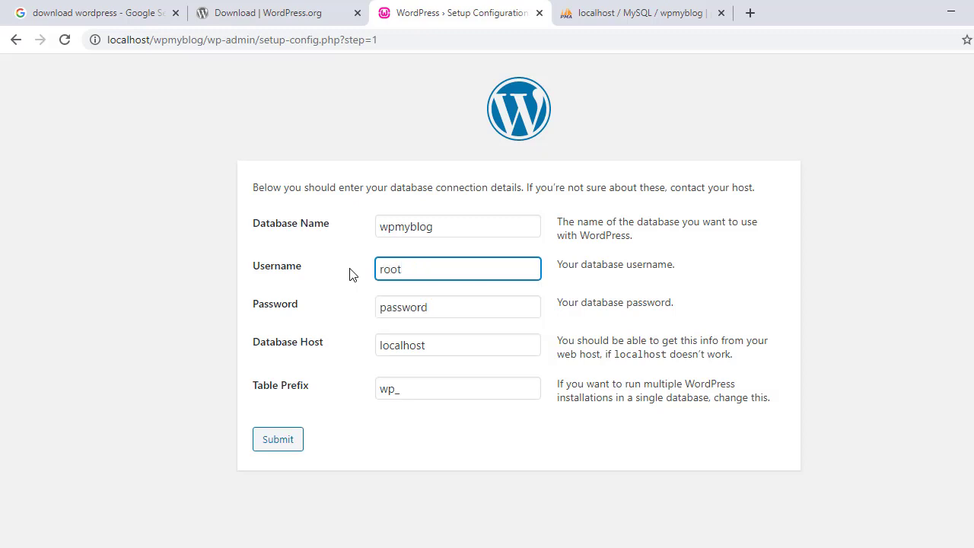
key("Tab")
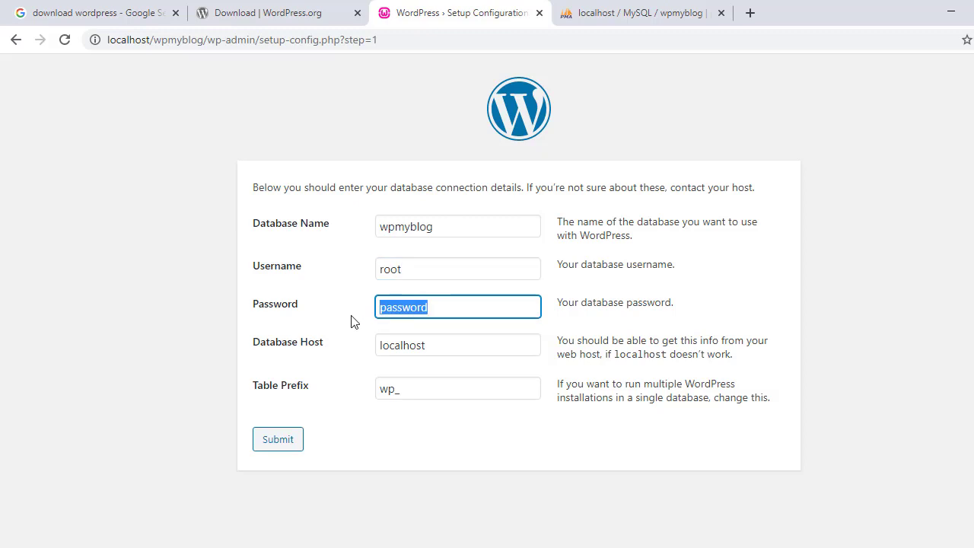
key("BackSpace")
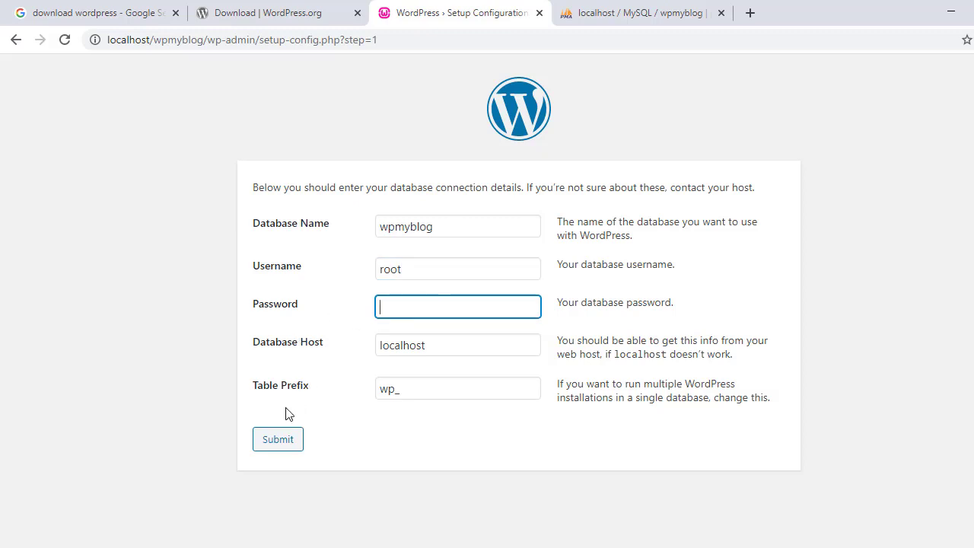
left_click(278, 441)
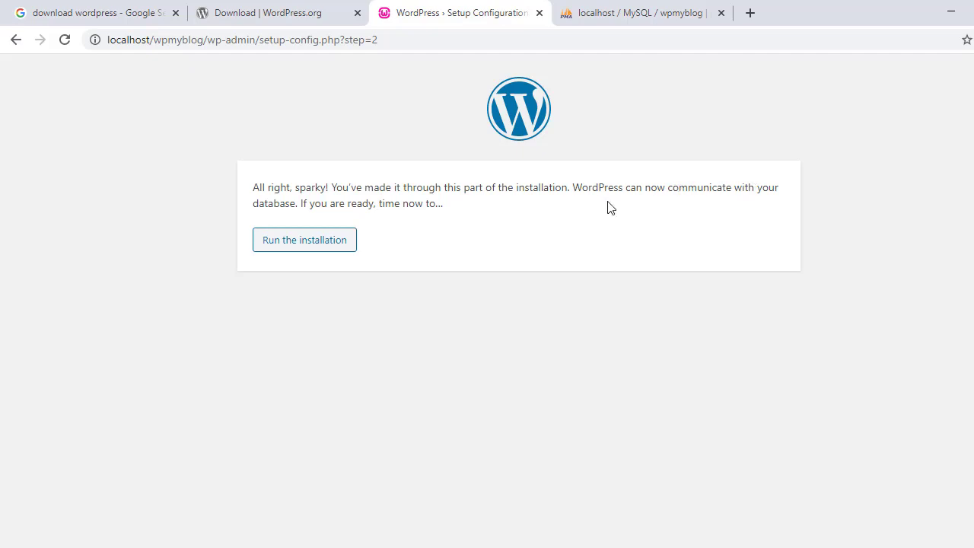
Start the installation and enter myblog as the site title
left_click(298, 245)
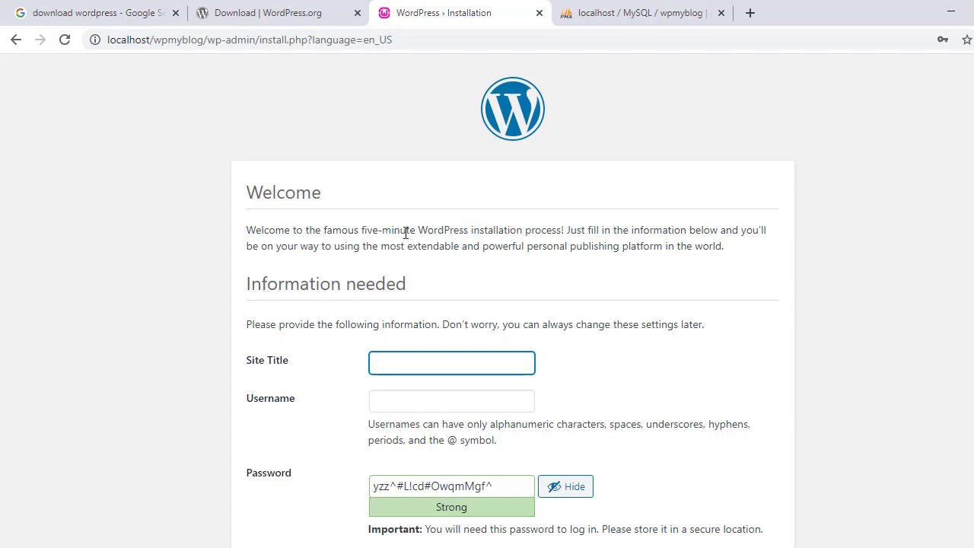
scroll(593, 246, "down", 2)
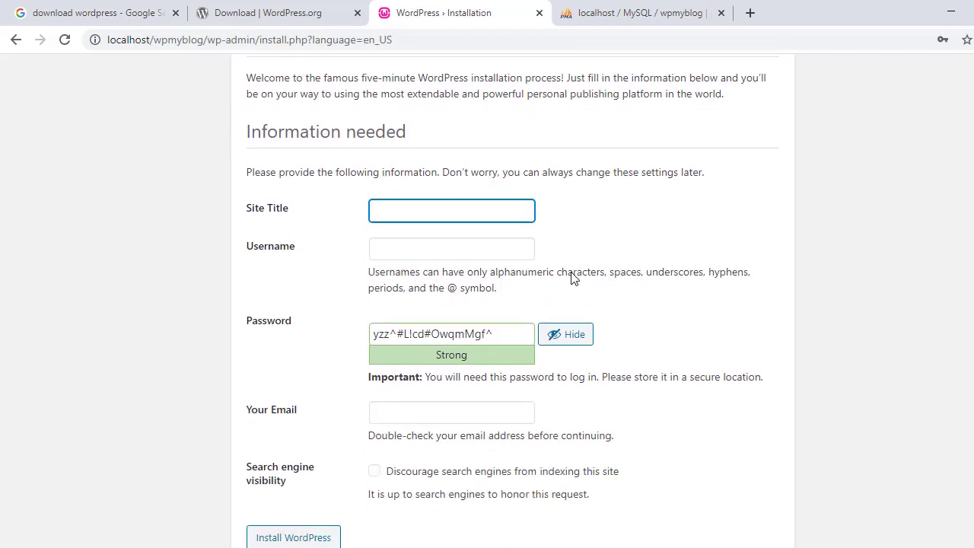
scroll(467, 275, "up", 2)
scroll(457, 276, "down", 1)
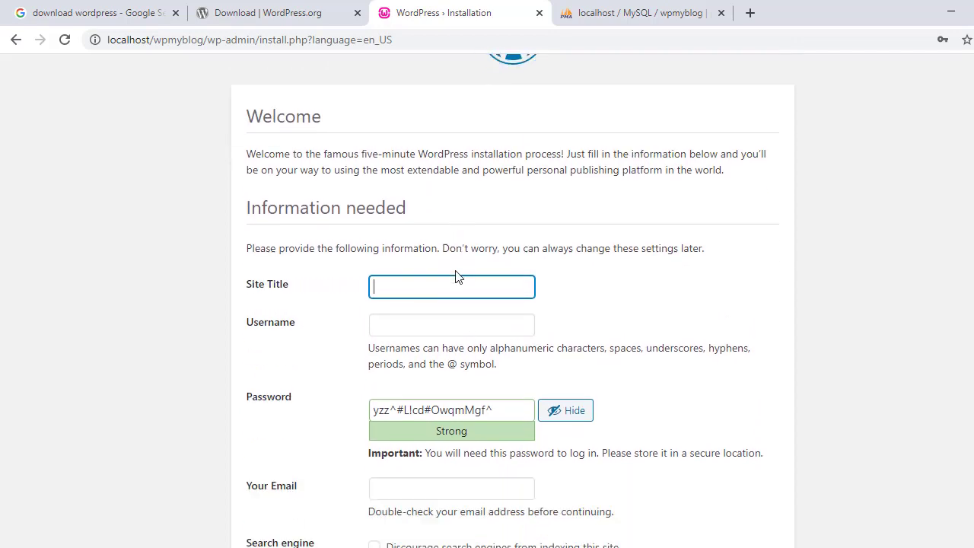
scroll(602, 282, "up", 1)
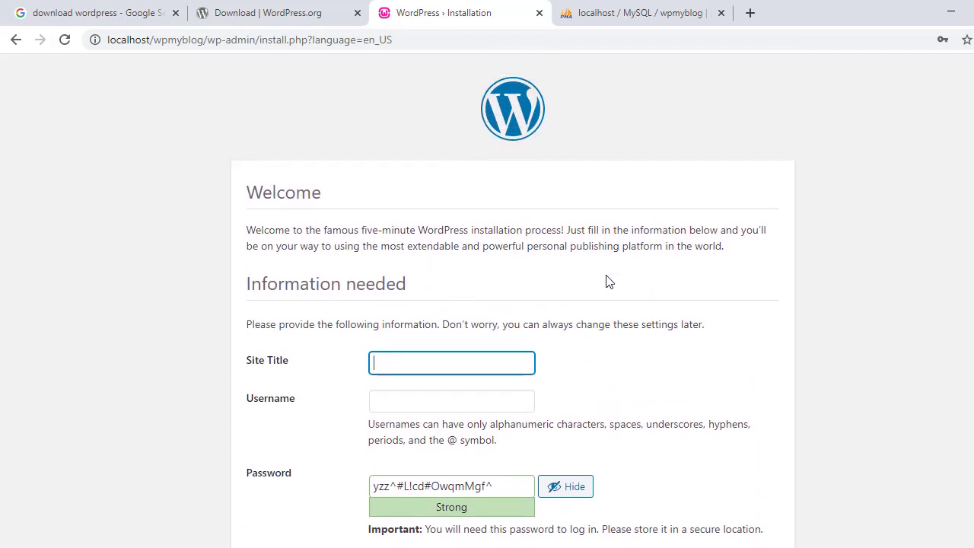
scroll(601, 259, "down", 2)
scroll(385, 270, "up", 1)
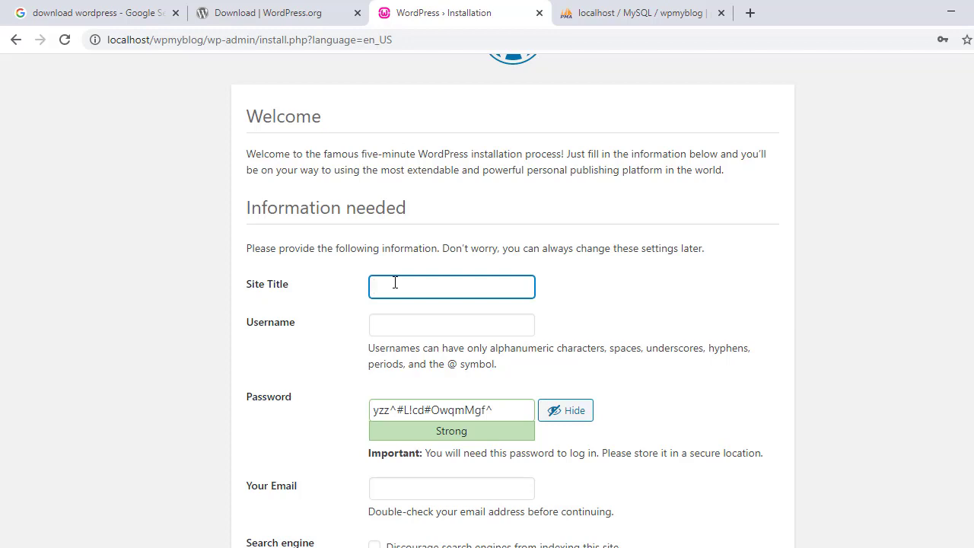
type("wpmyblog")
left_click_drag(390, 289, 364, 297)
key("BackSpace")
Fill the admin username from autofill and replace the generated password with the username text
left_click(395, 318)
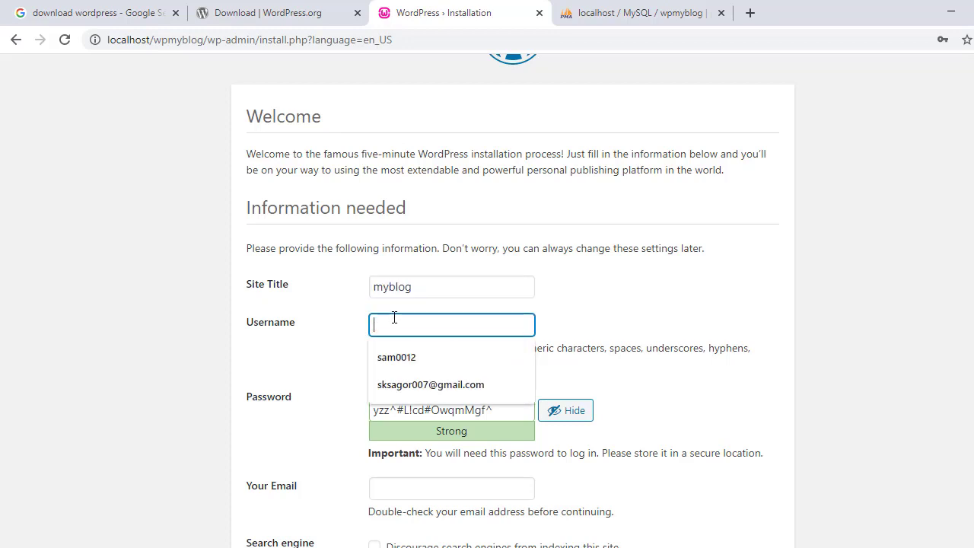
left_click(392, 357)
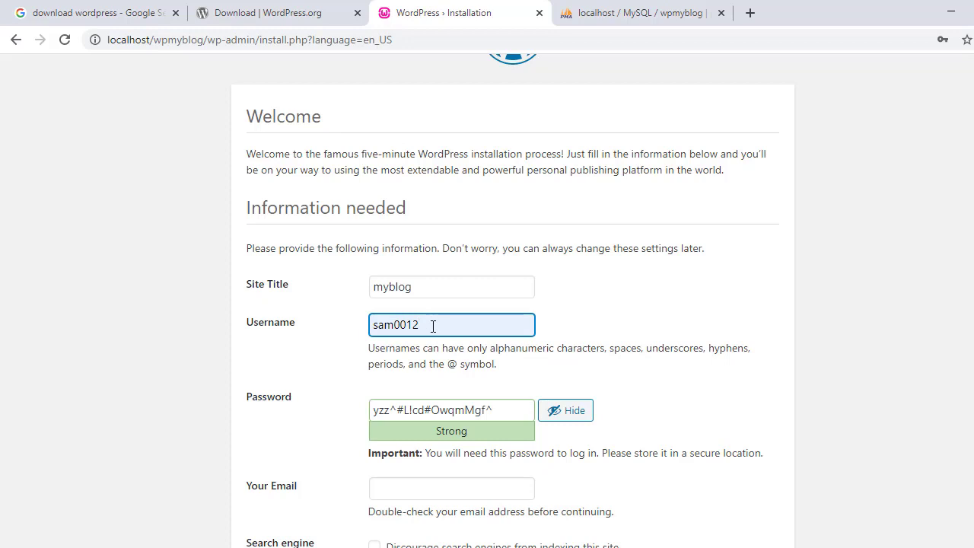
scroll(422, 323, "down", 1)
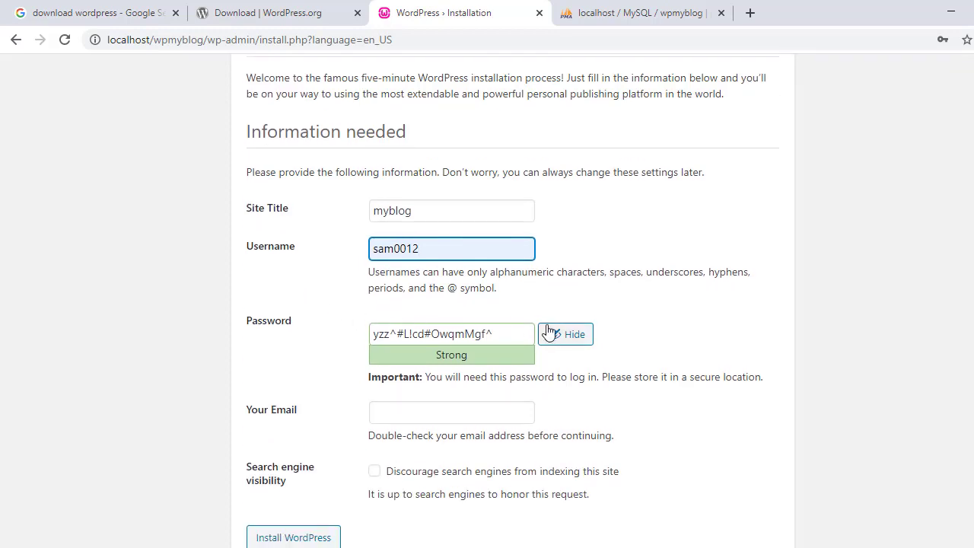
left_click_drag(509, 334, 312, 320)
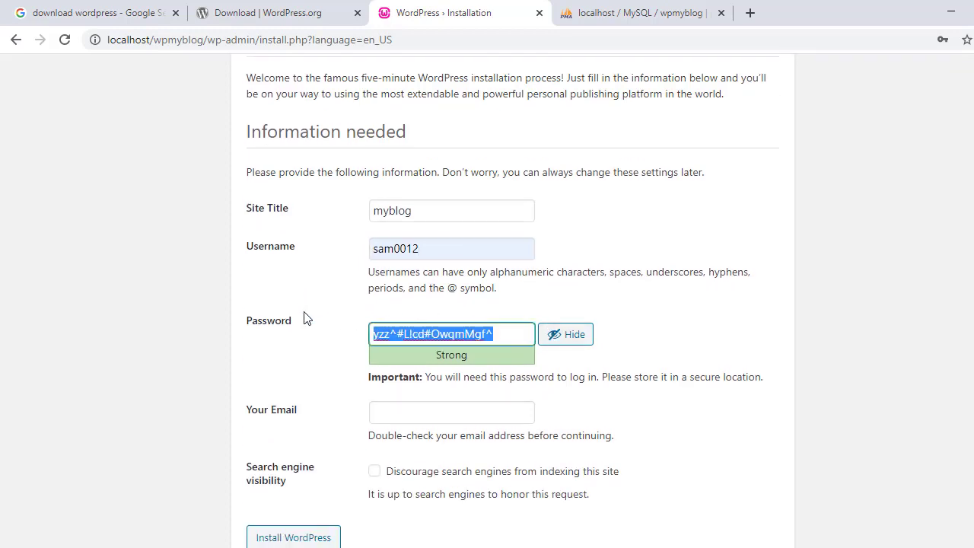
type("wpmyblog")
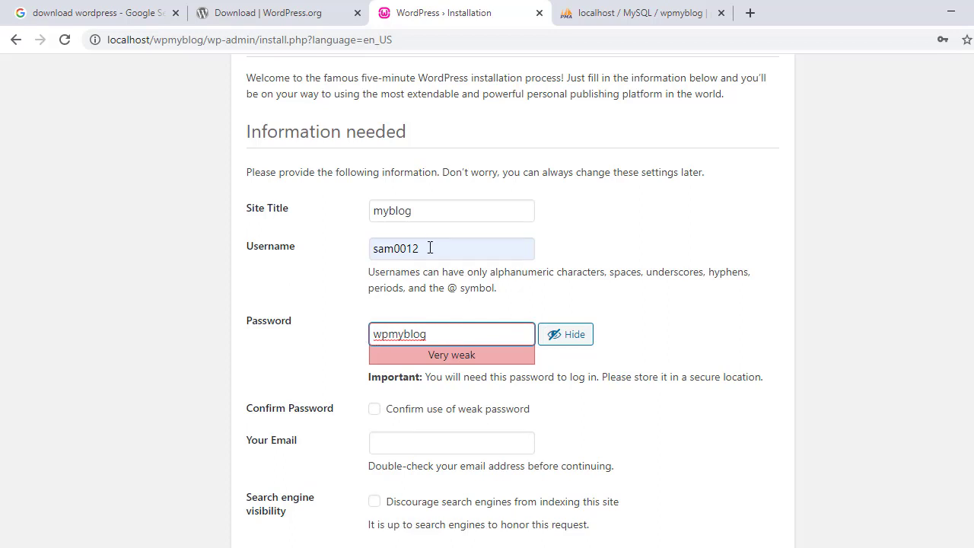
left_click_drag(430, 247, 354, 252)
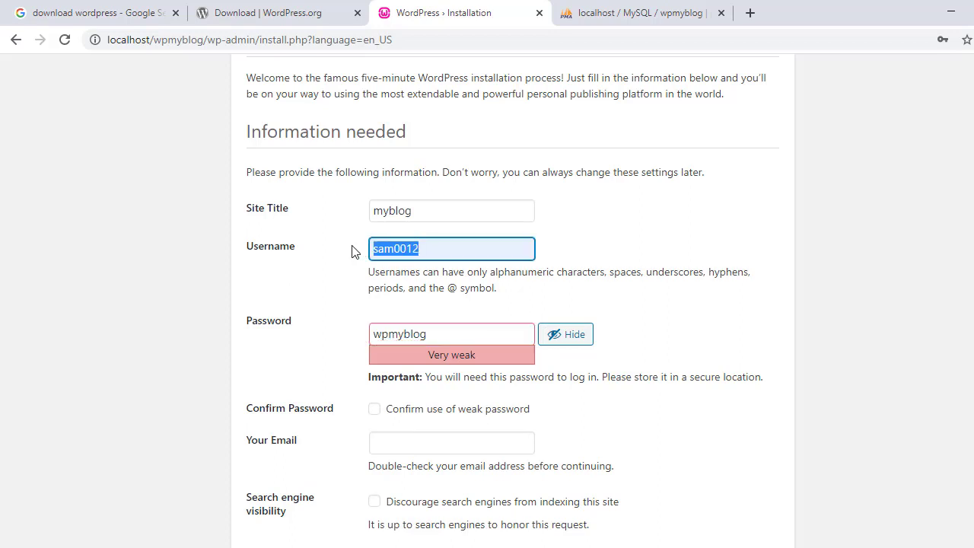
key("ctrl+c")
left_click_drag(440, 325, 365, 330)
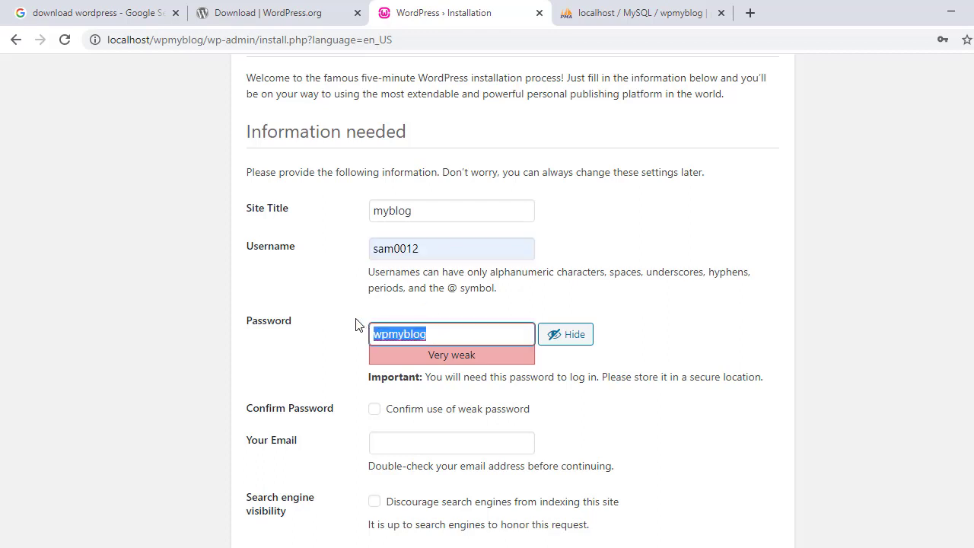
key("ctrl+v")
left_click(343, 338)
Confirm use of the weak password and autofill the admin e-mail address
scroll(342, 343, "down", 1)
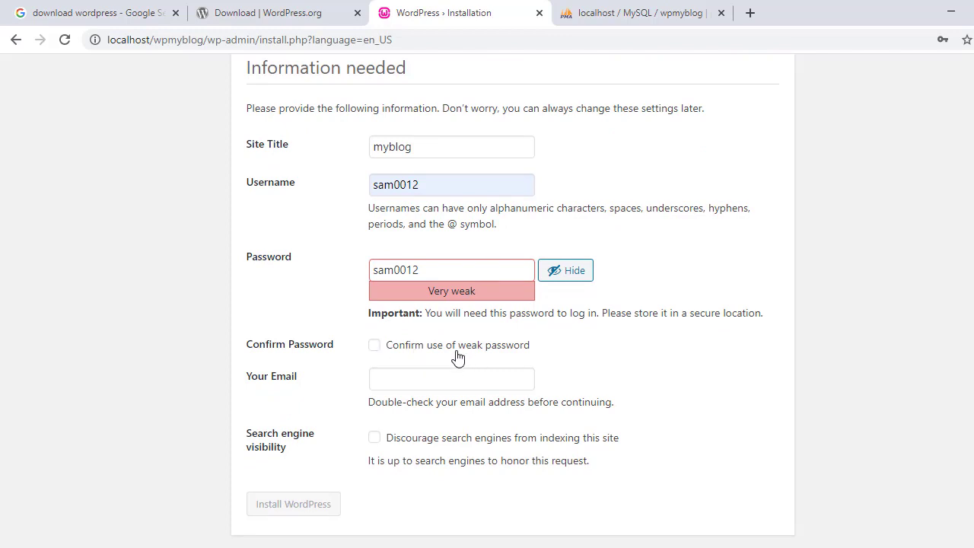
left_click(375, 346)
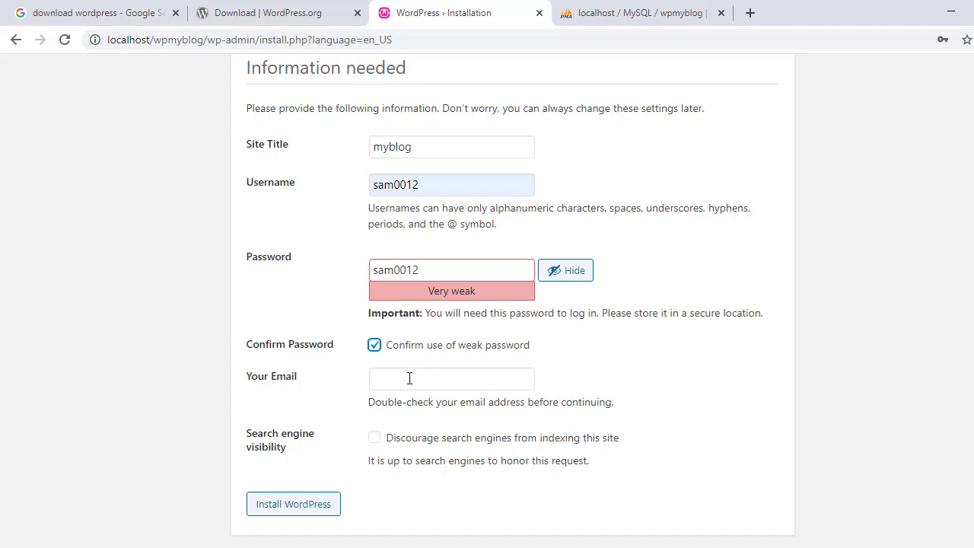
left_click(463, 379)
left_click(409, 413)
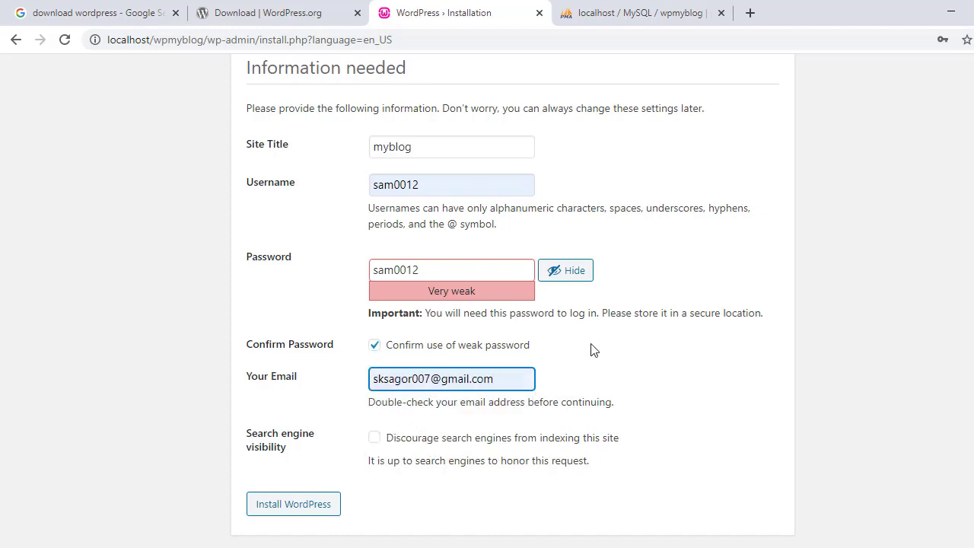
Install WordPress, then log in with Remember Me ticked to reach the myblog Dashboard
left_click(294, 512)
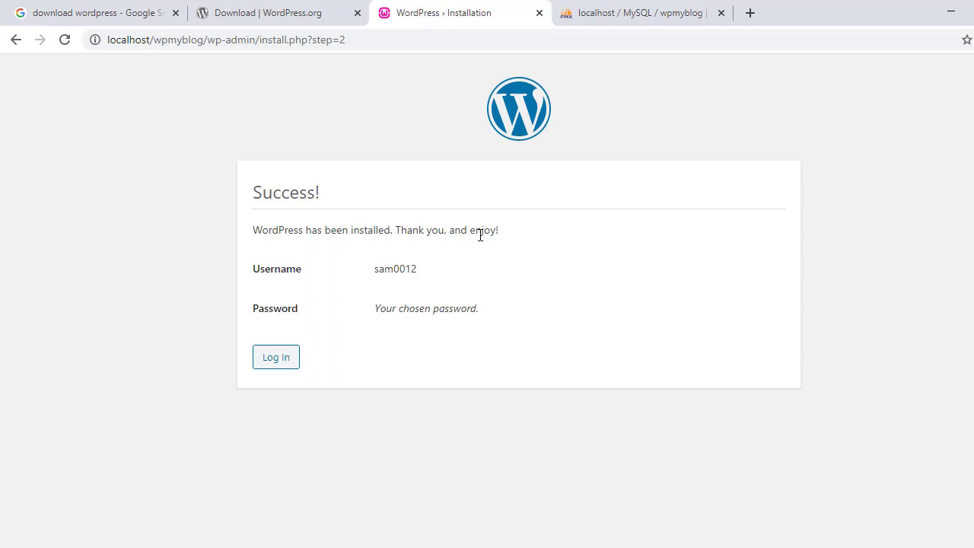
left_click(287, 358)
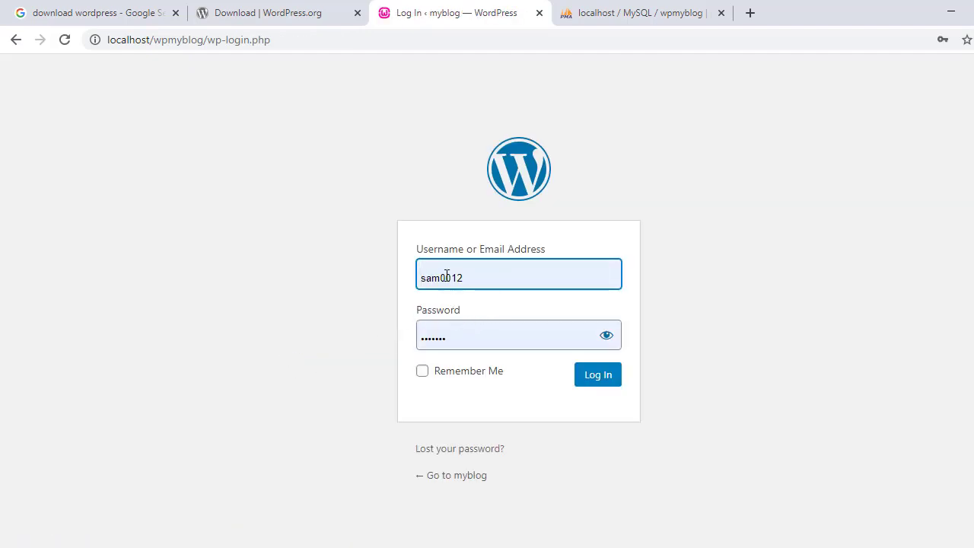
left_click(418, 371)
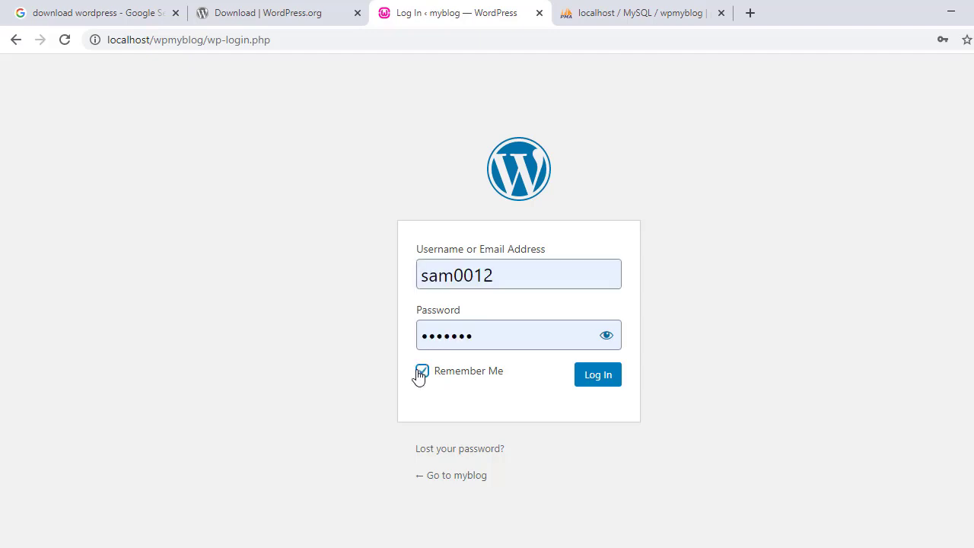
left_click(421, 371)
left_click(423, 372)
left_click(585, 379)
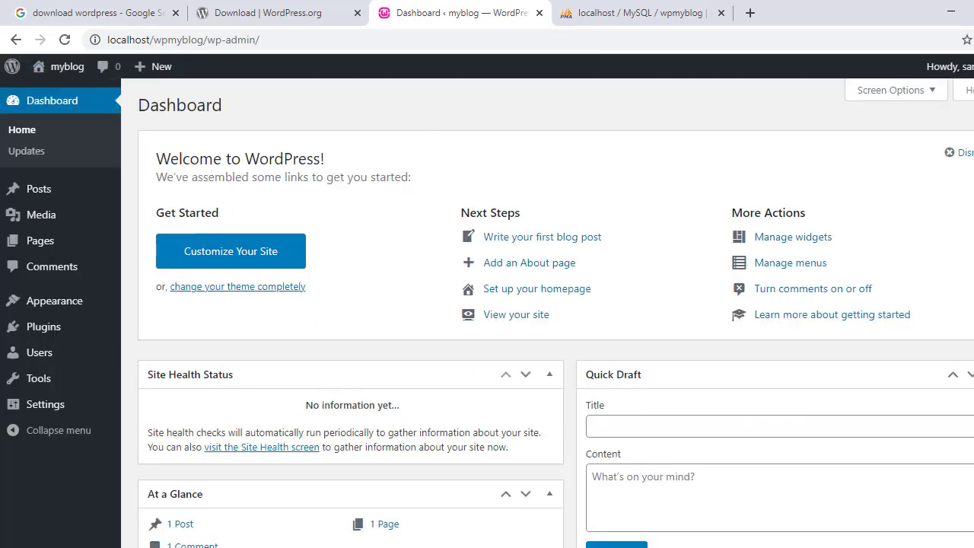
Open the myblog site via the admin bar's Visit Site in a new tab
scroll(696, 358, "down", 4)
scroll(268, 333, "up", 3)
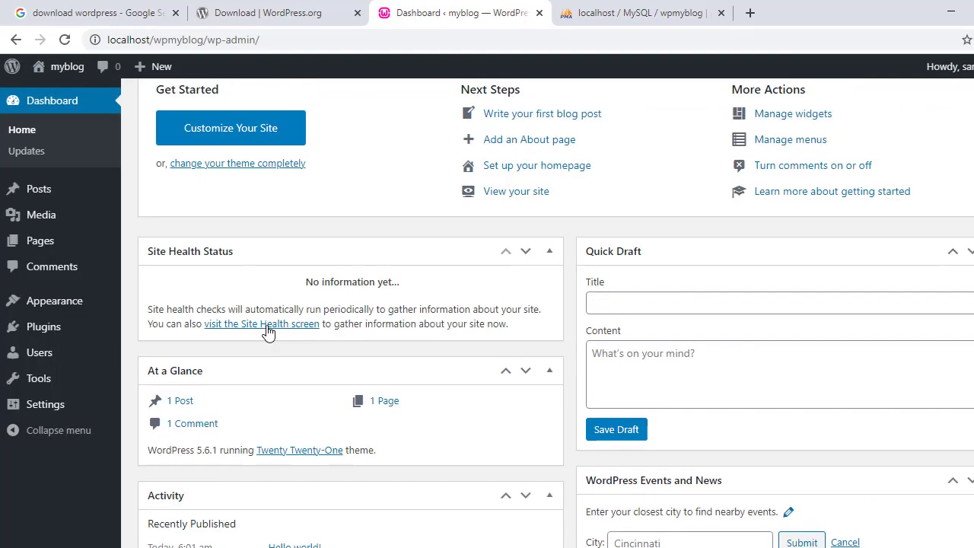
scroll(268, 332, "up", 2)
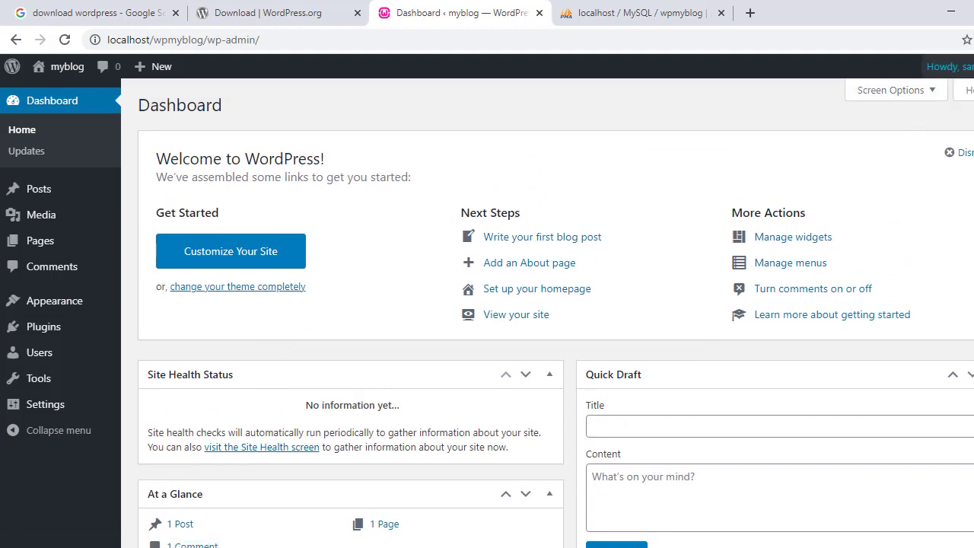
mouse_move(948, 66)
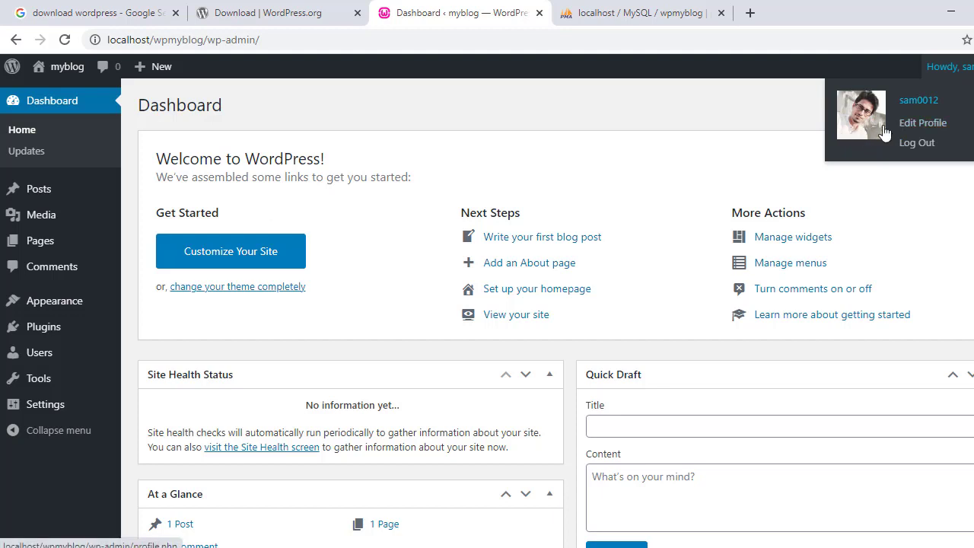
mouse_move(36, 70)
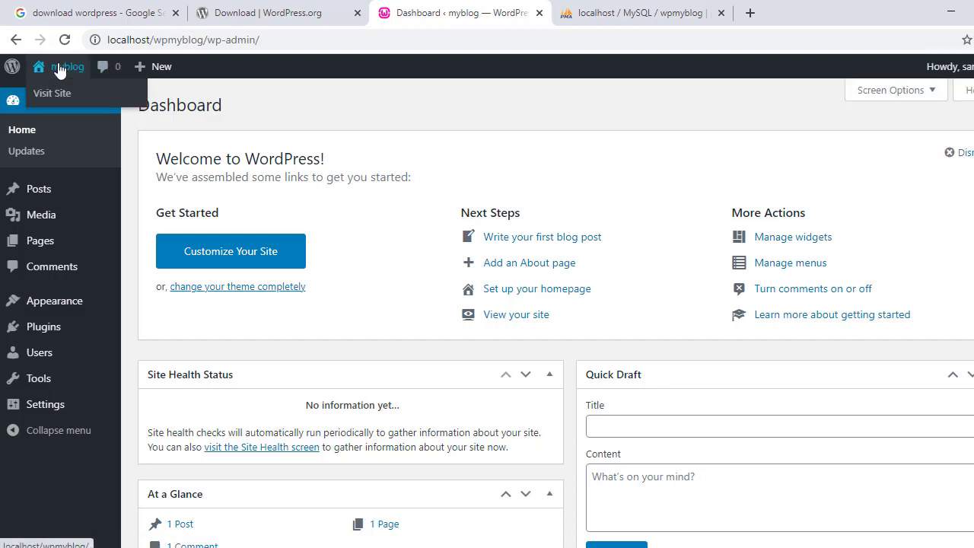
middle_click(58, 97)
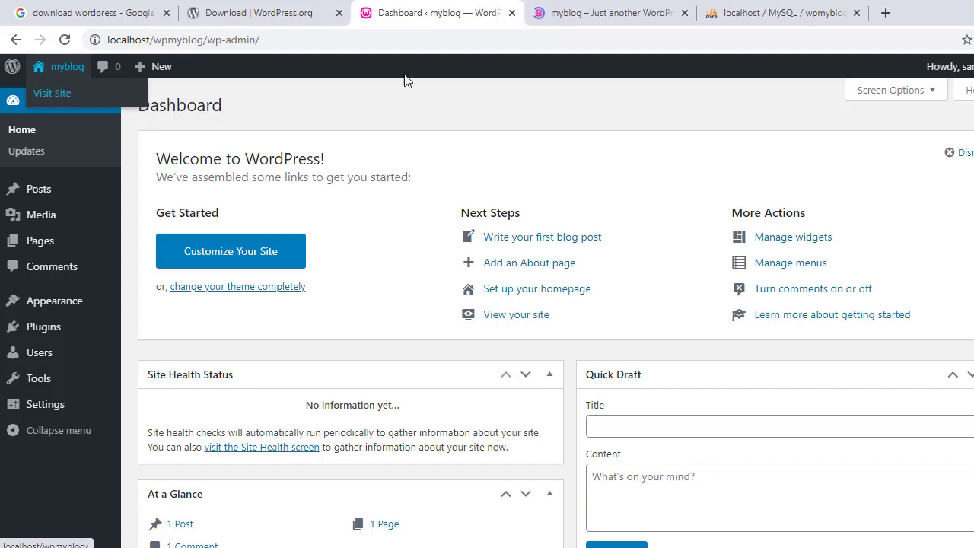
left_click(538, 9)
Look over the Hello world front page, then return to the Dashboard tab
scroll(354, 297, "down", 6)
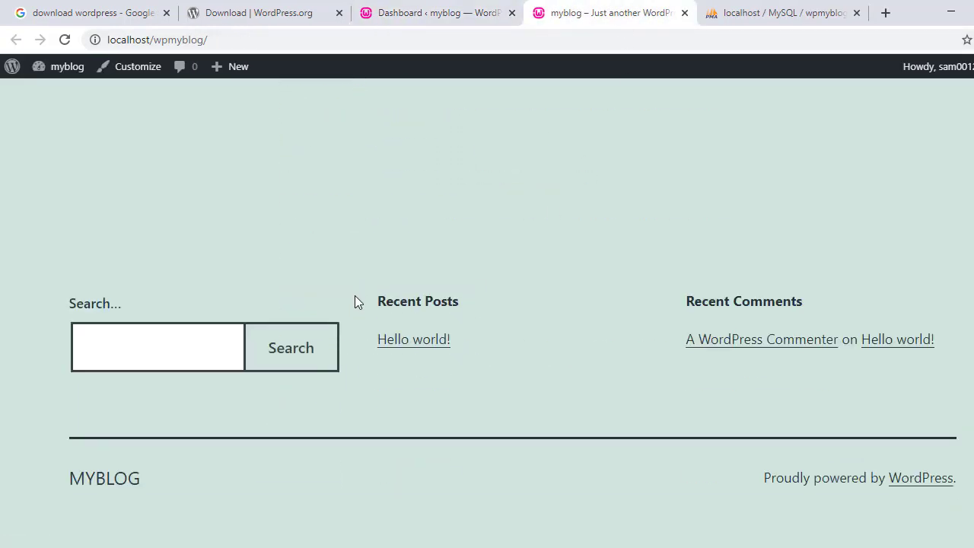
scroll(355, 297, "up", 4)
scroll(354, 301, "up", 2)
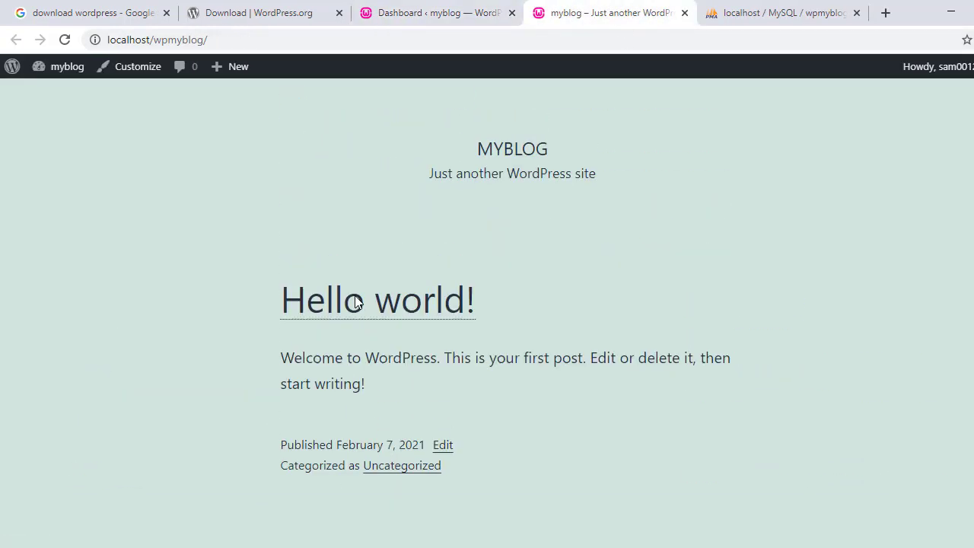
left_click(415, 13)
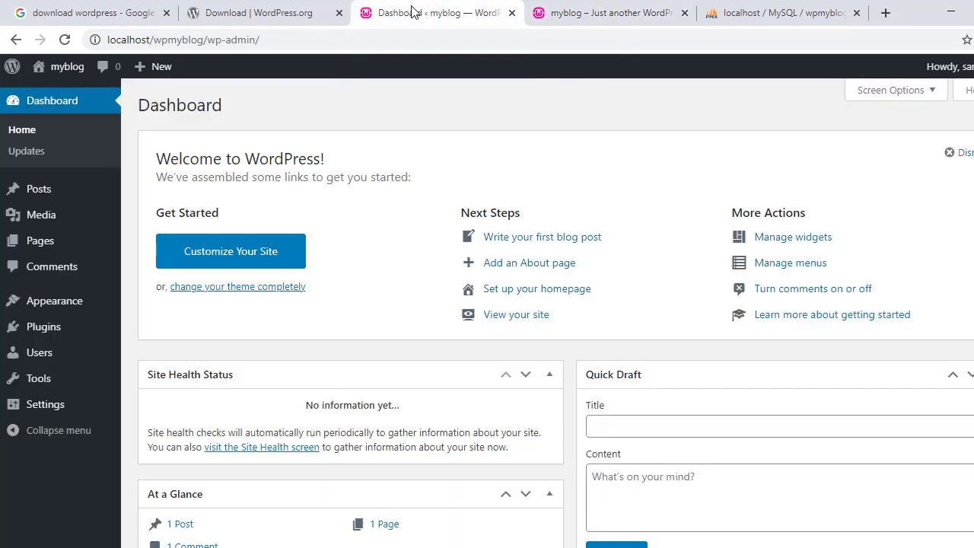
scroll(442, 263, "down", 5)
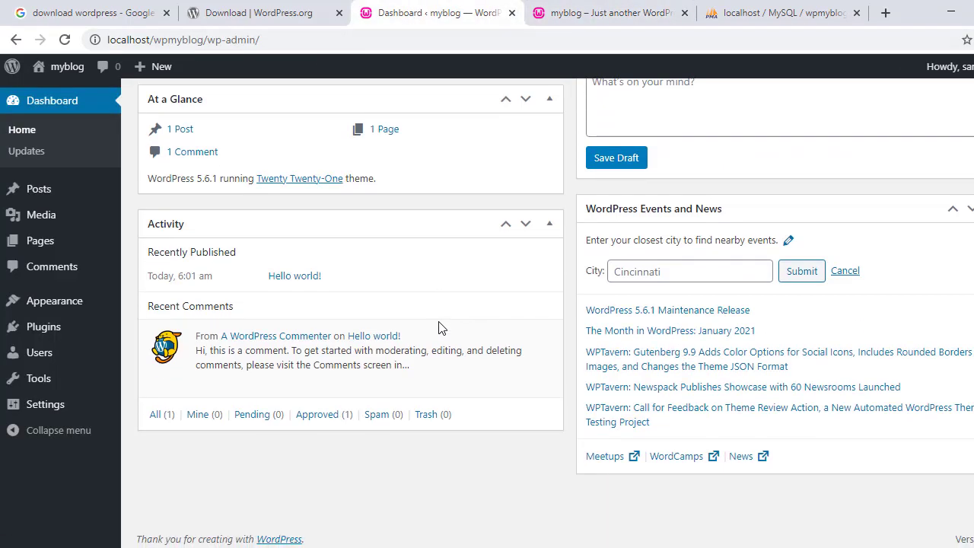